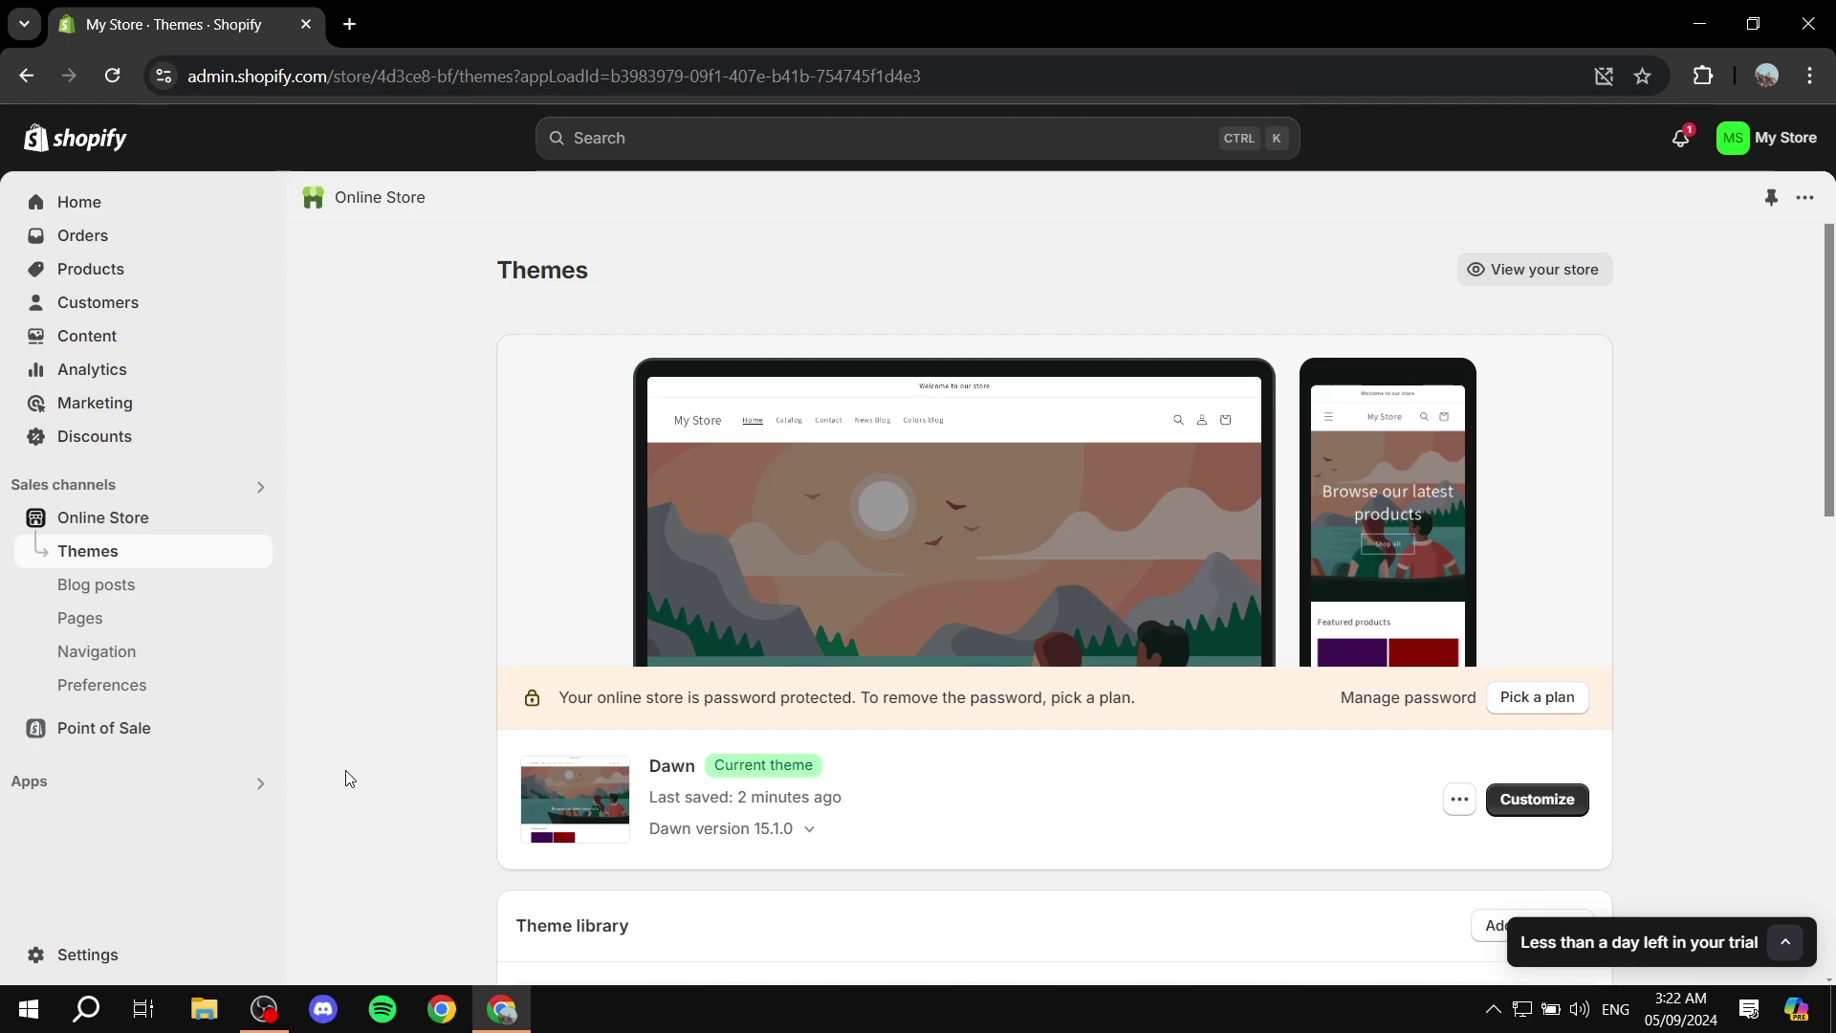
Open the full list of recommended apps to reach the Shopify App Store.
left_click(172, 794)
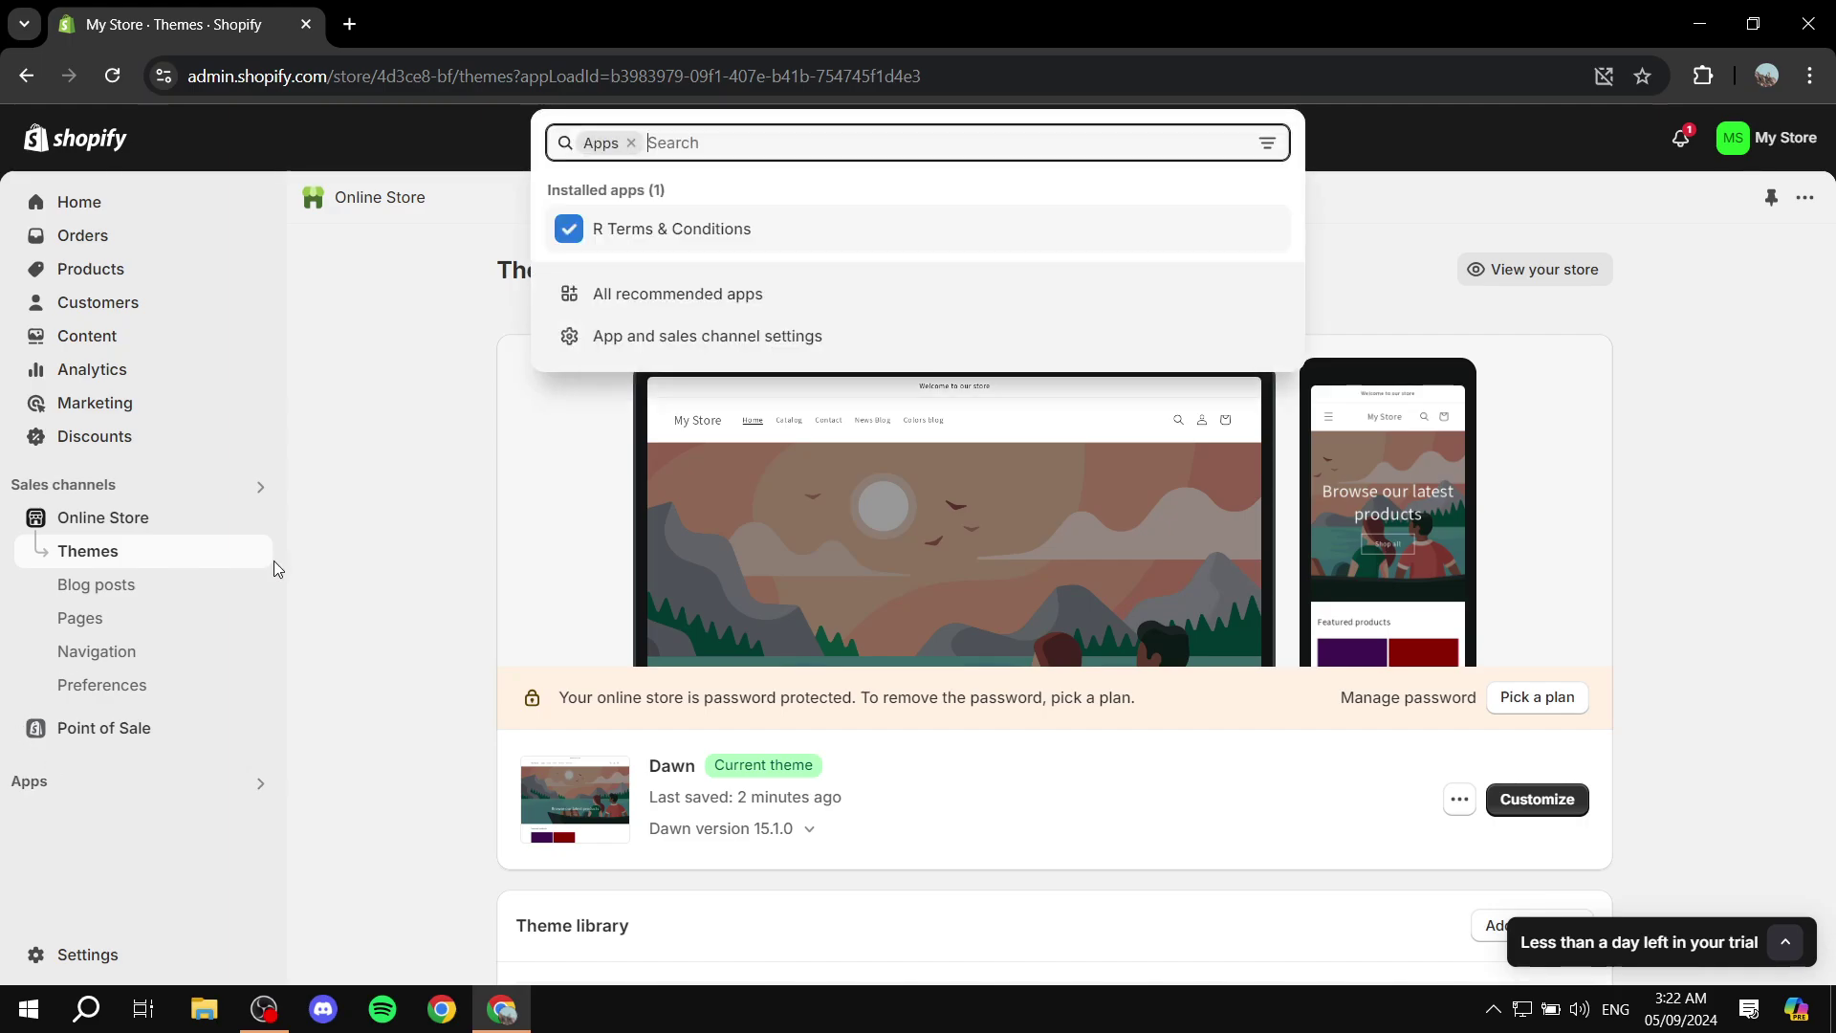
left_click(656, 298)
scroll(971, 756, "down", 2)
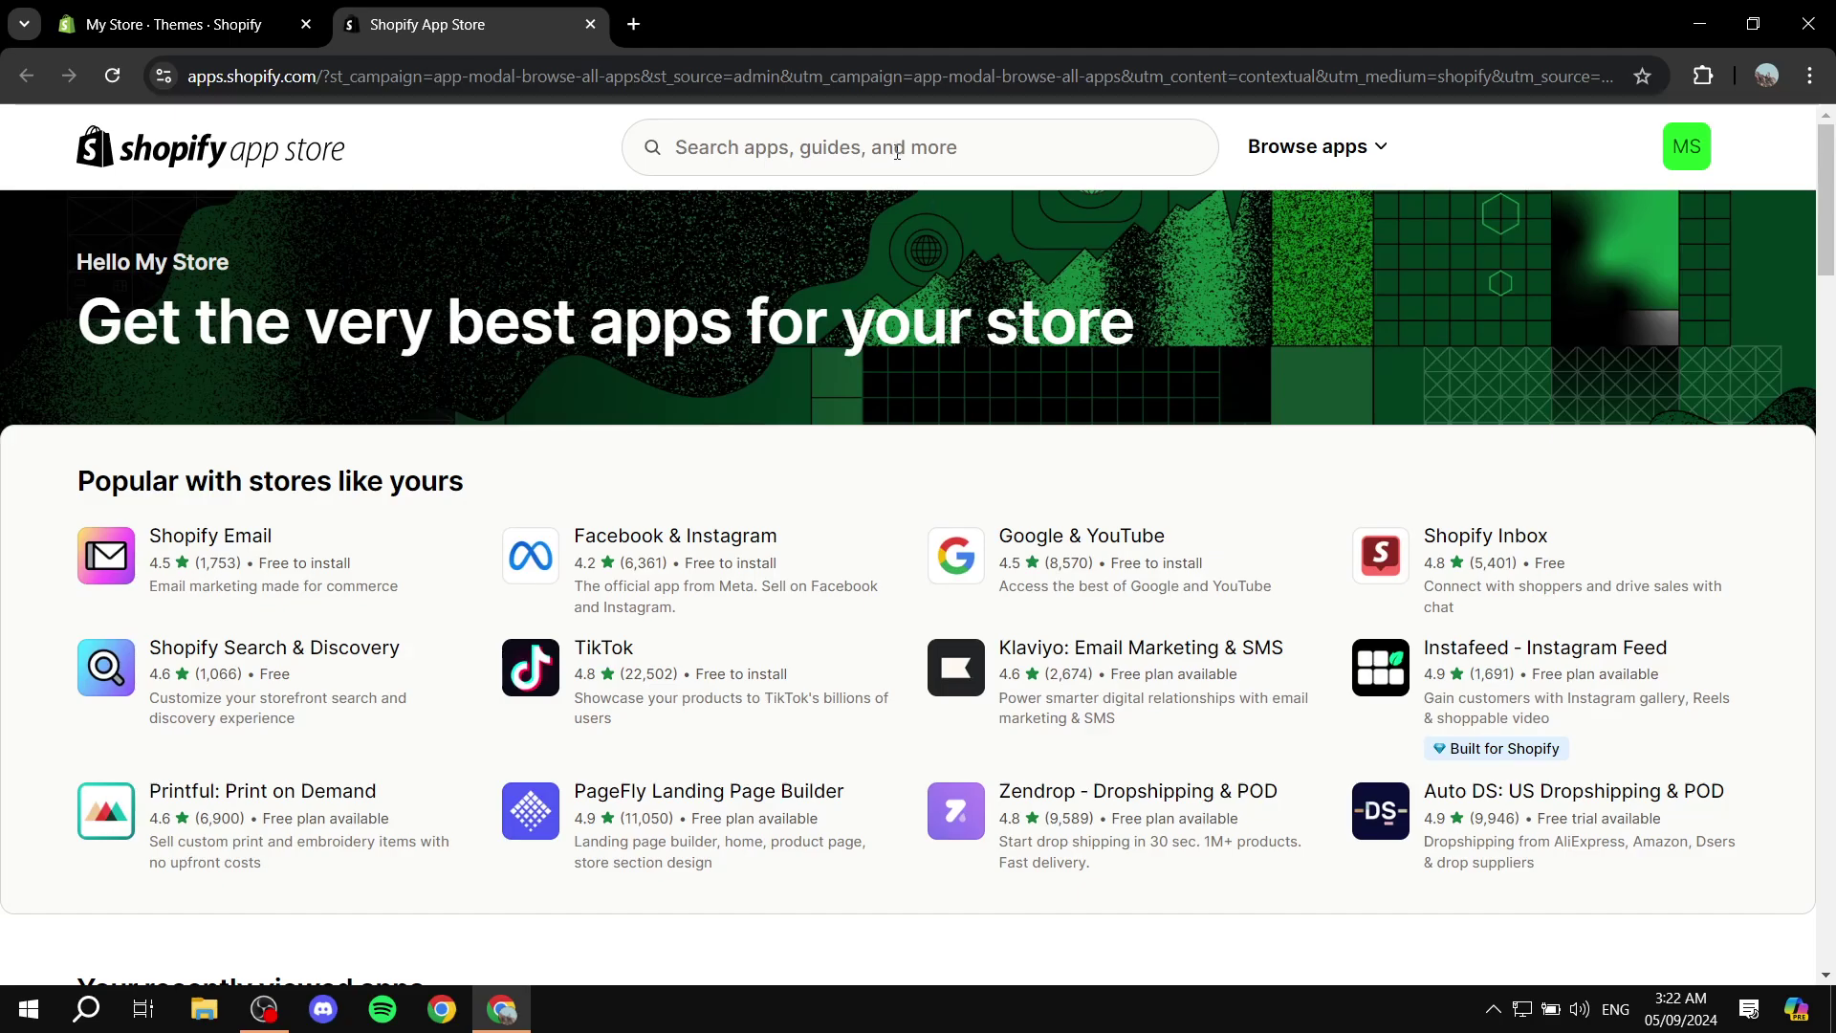
Search the App Store for 'upsell' and browse to Upsell App by Essentialwolf.
left_click(896, 152)
type("upsell")
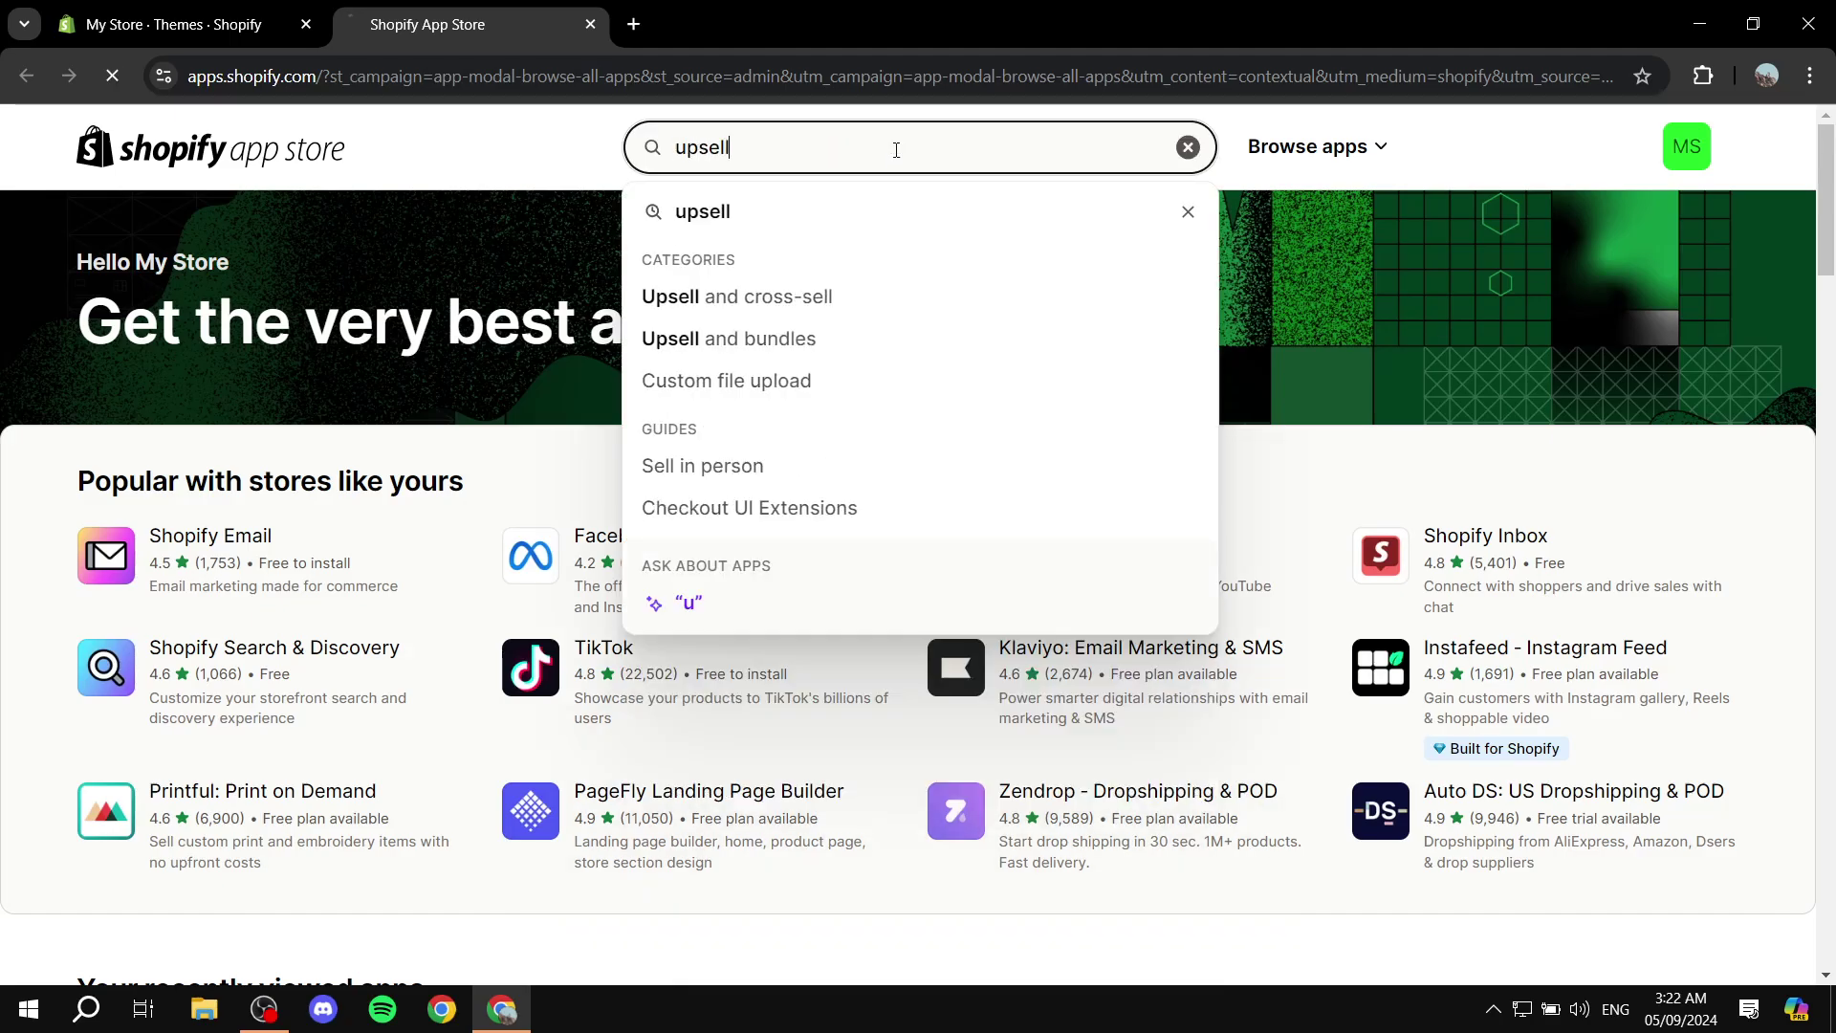
key("Return")
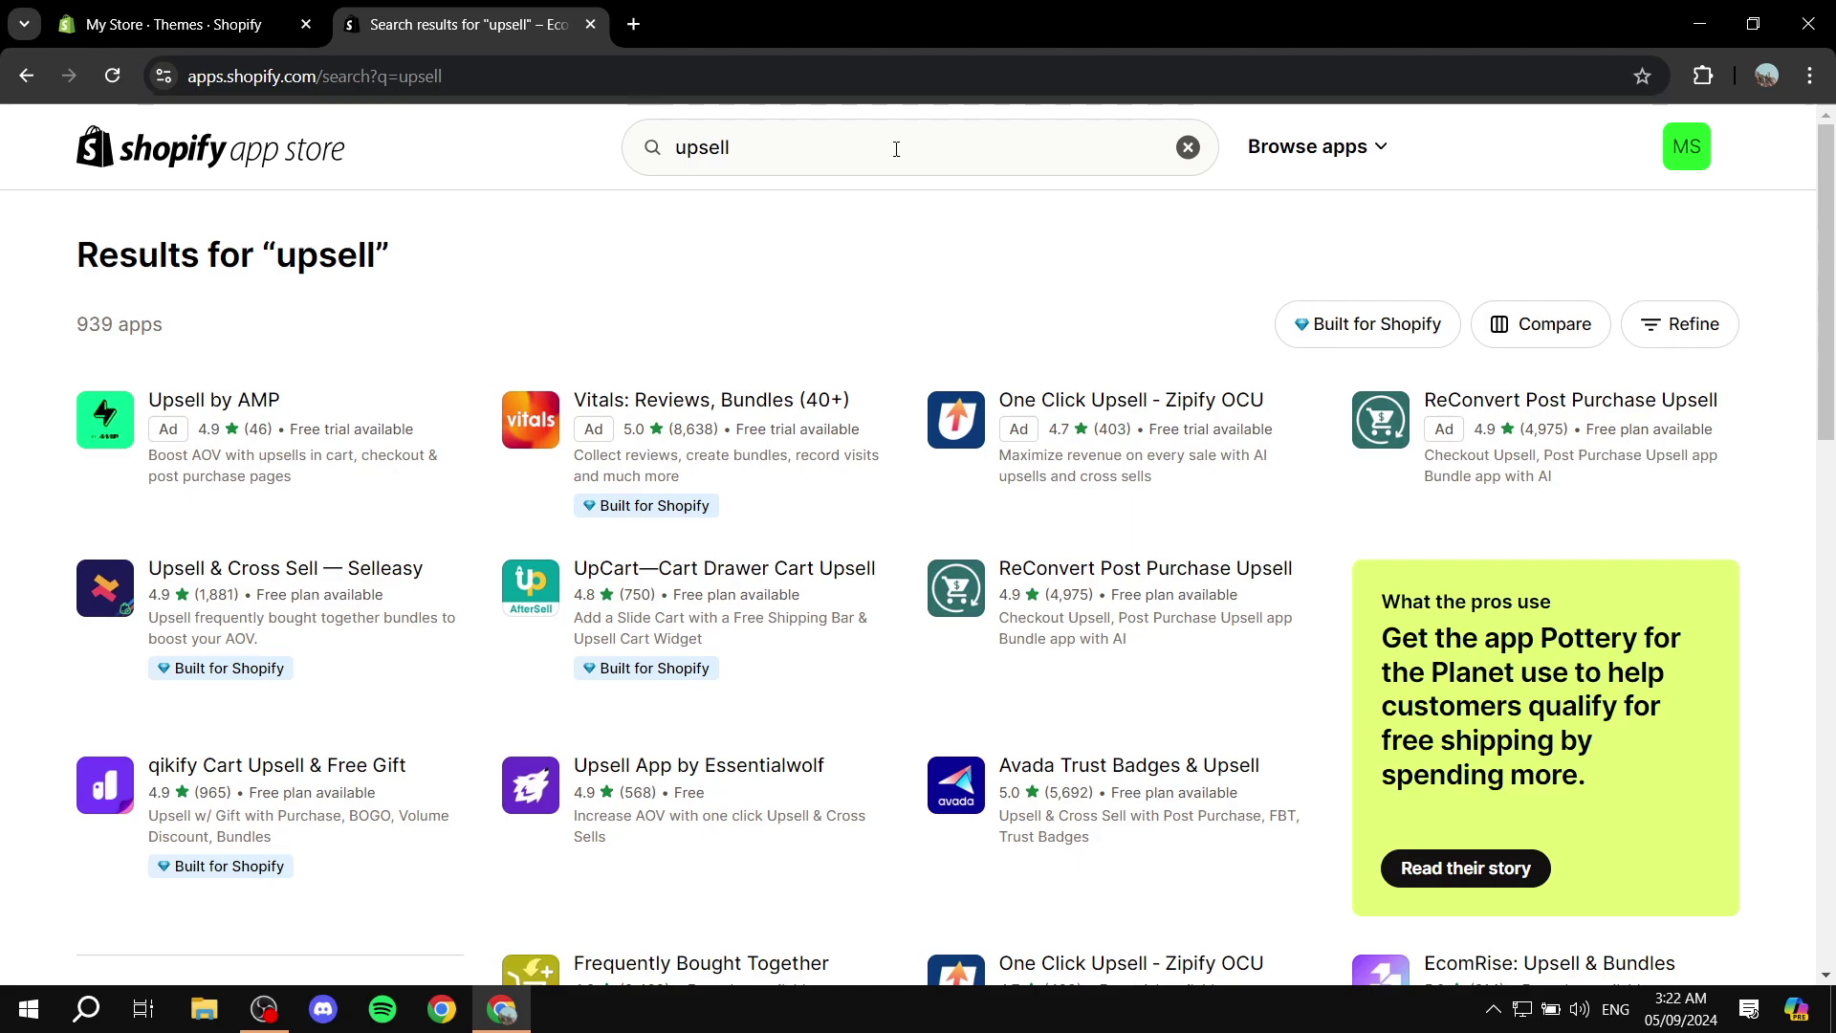
scroll(1025, 333, "down", 3)
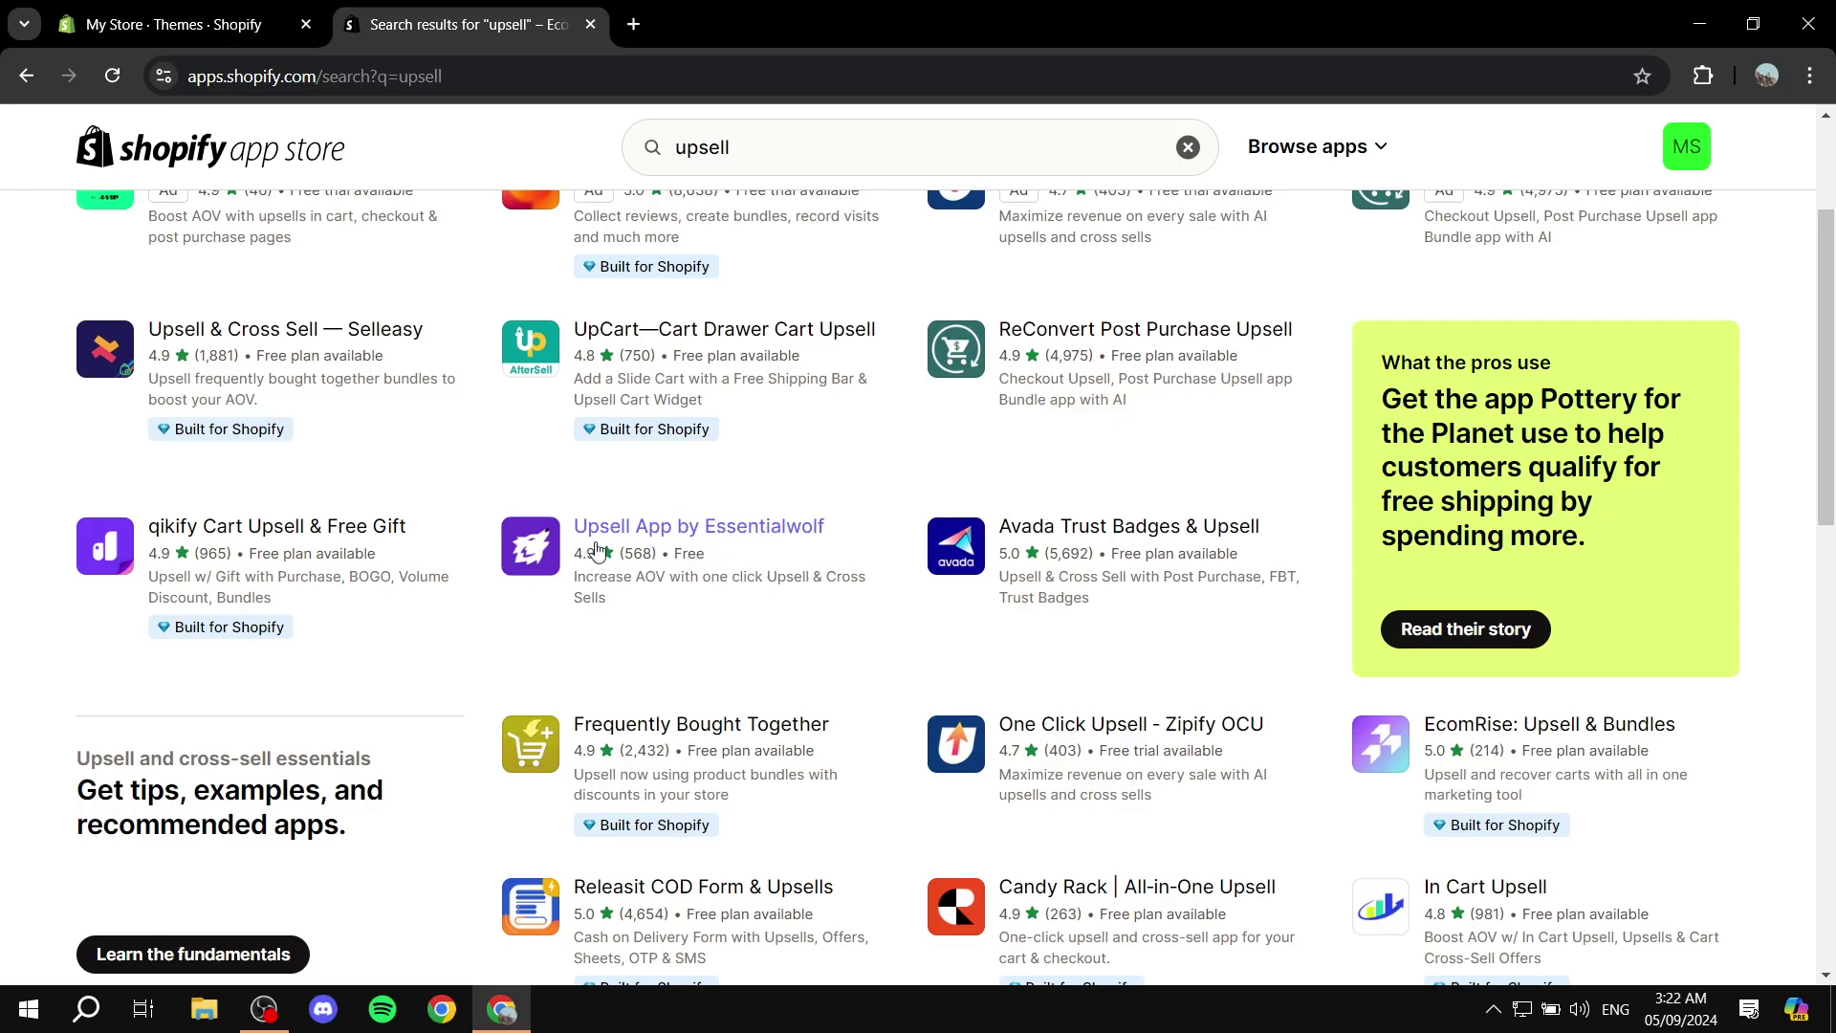
Install Upsell App by Essentialwolf, approving its data access, and collapse the trial reminder.
left_click(756, 538)
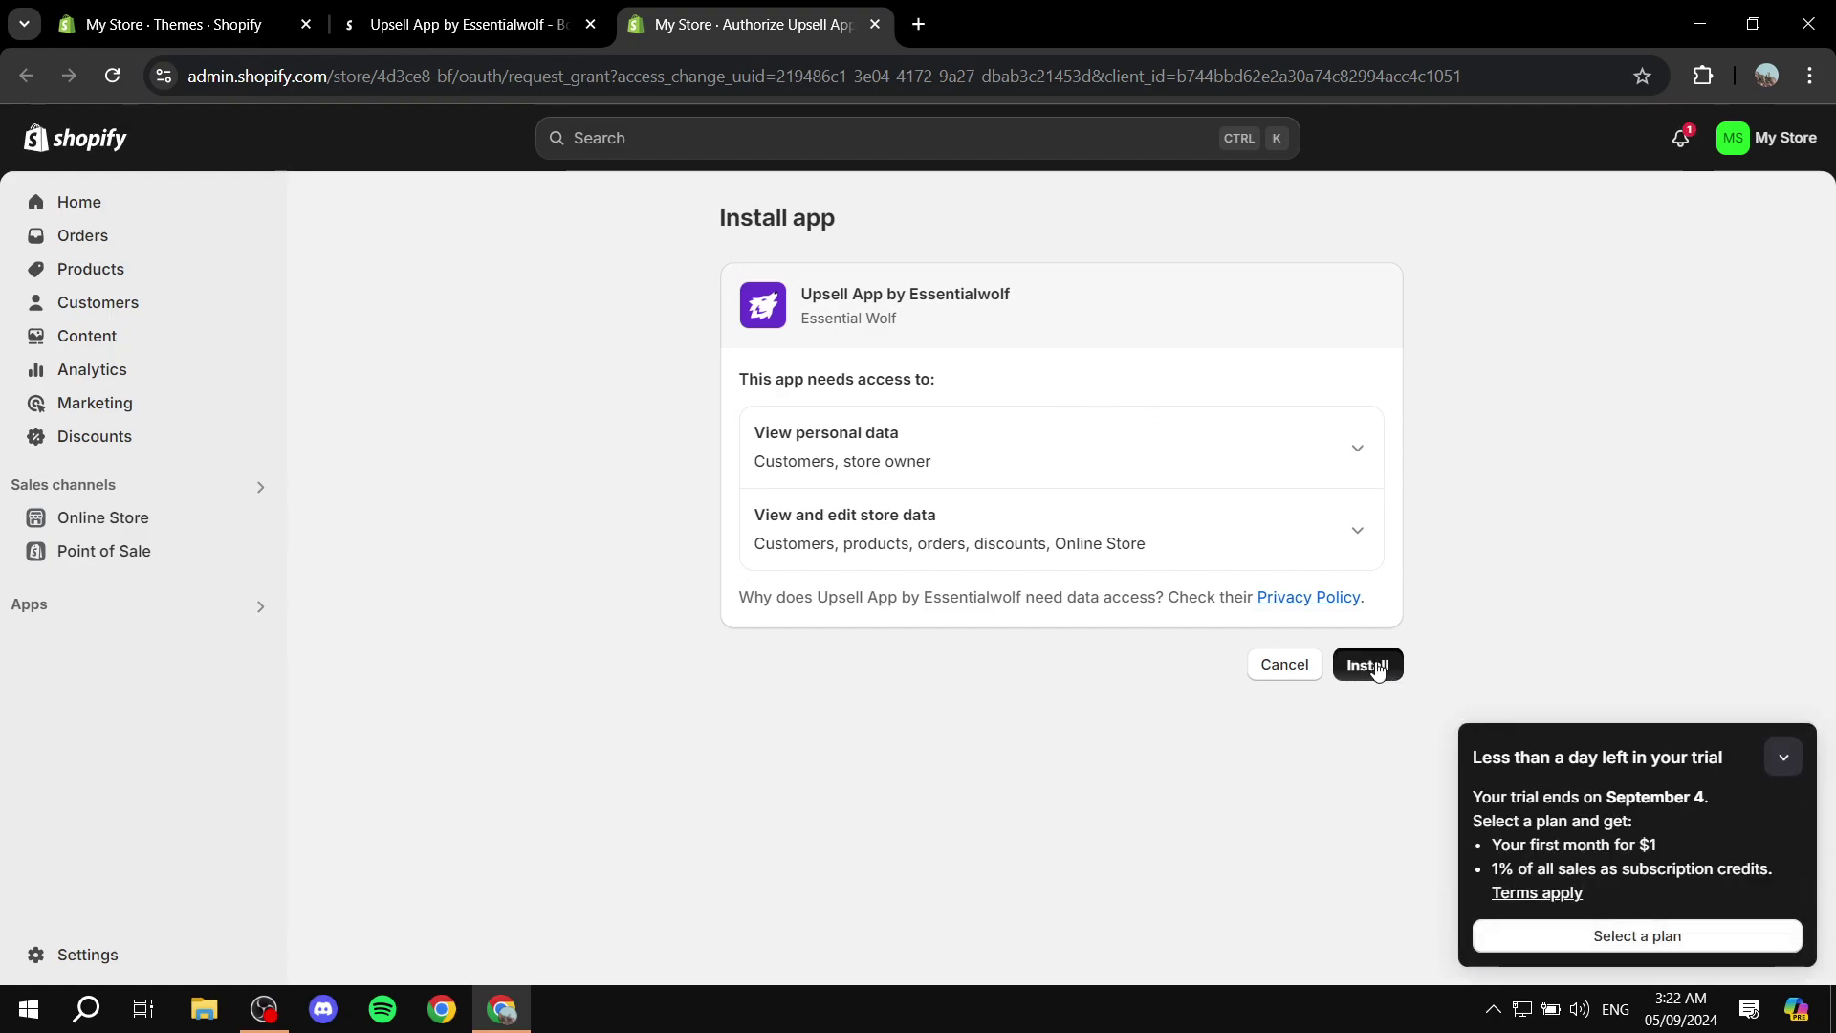
left_click(1367, 664)
left_click(1783, 756)
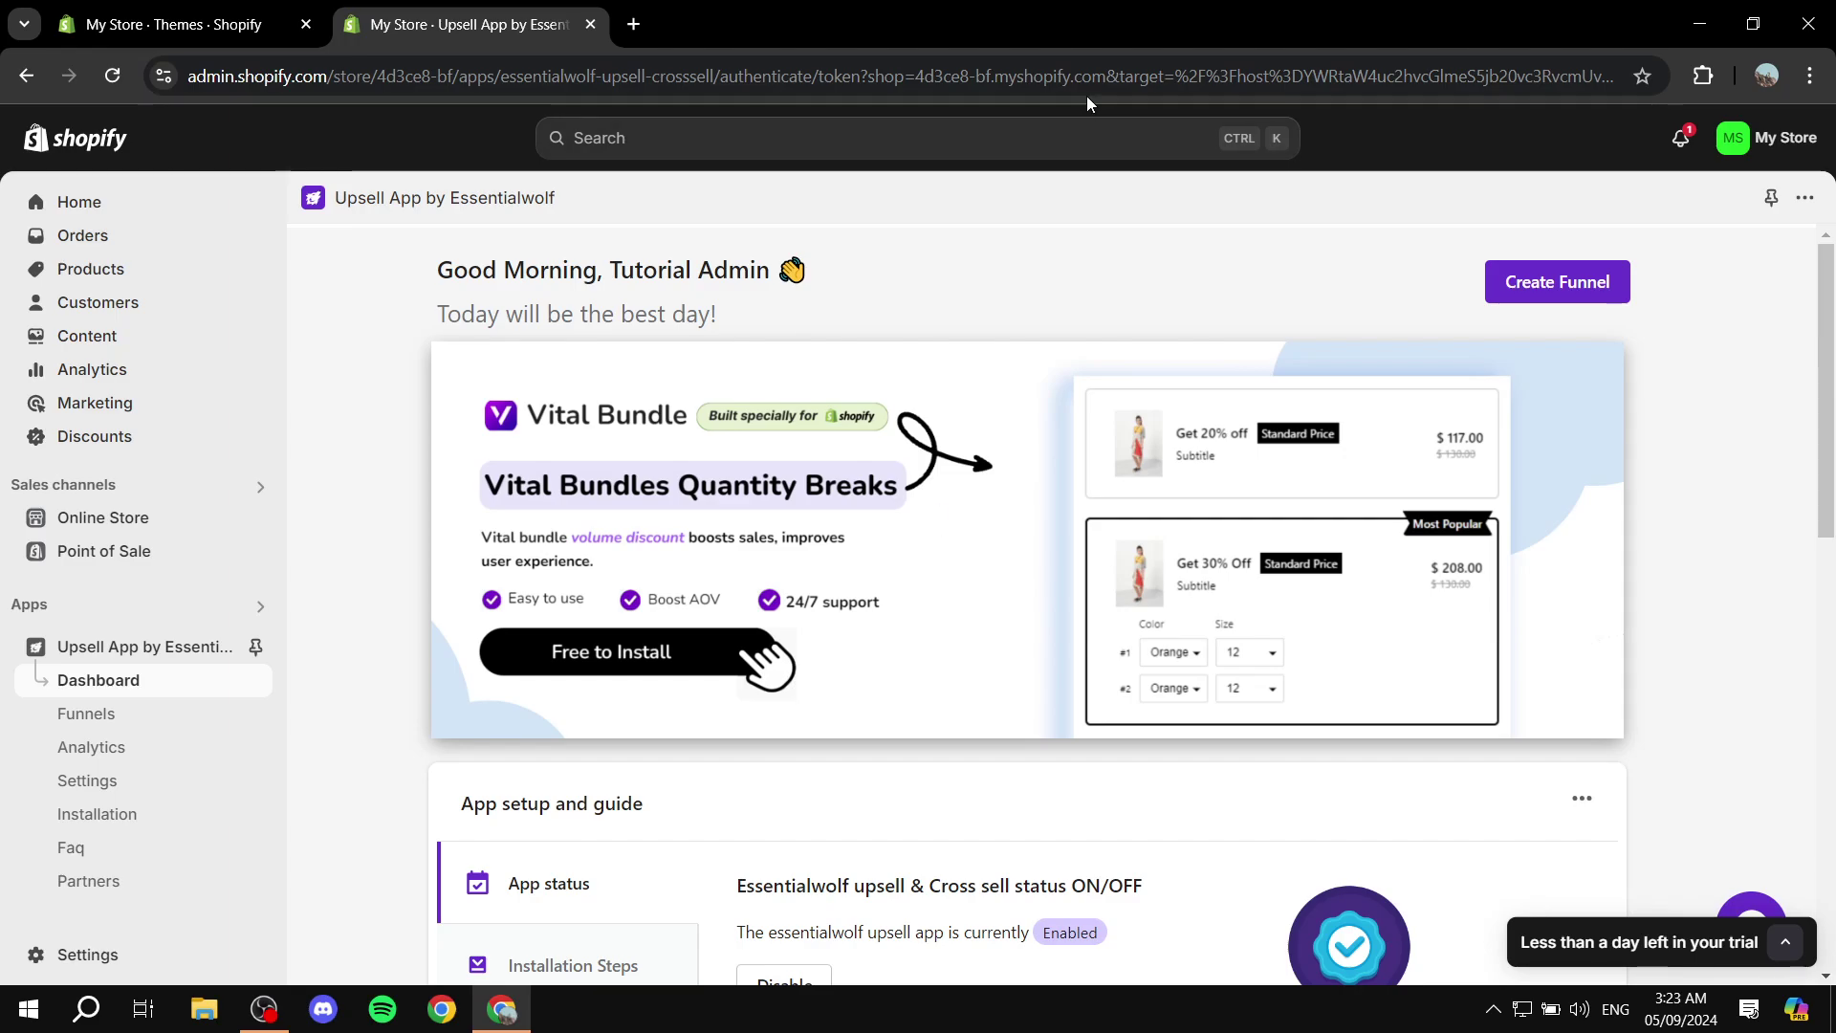
Scroll to App setup and guide and confirm the App status line reads Enabled.
scroll(1242, 360, "down", 3)
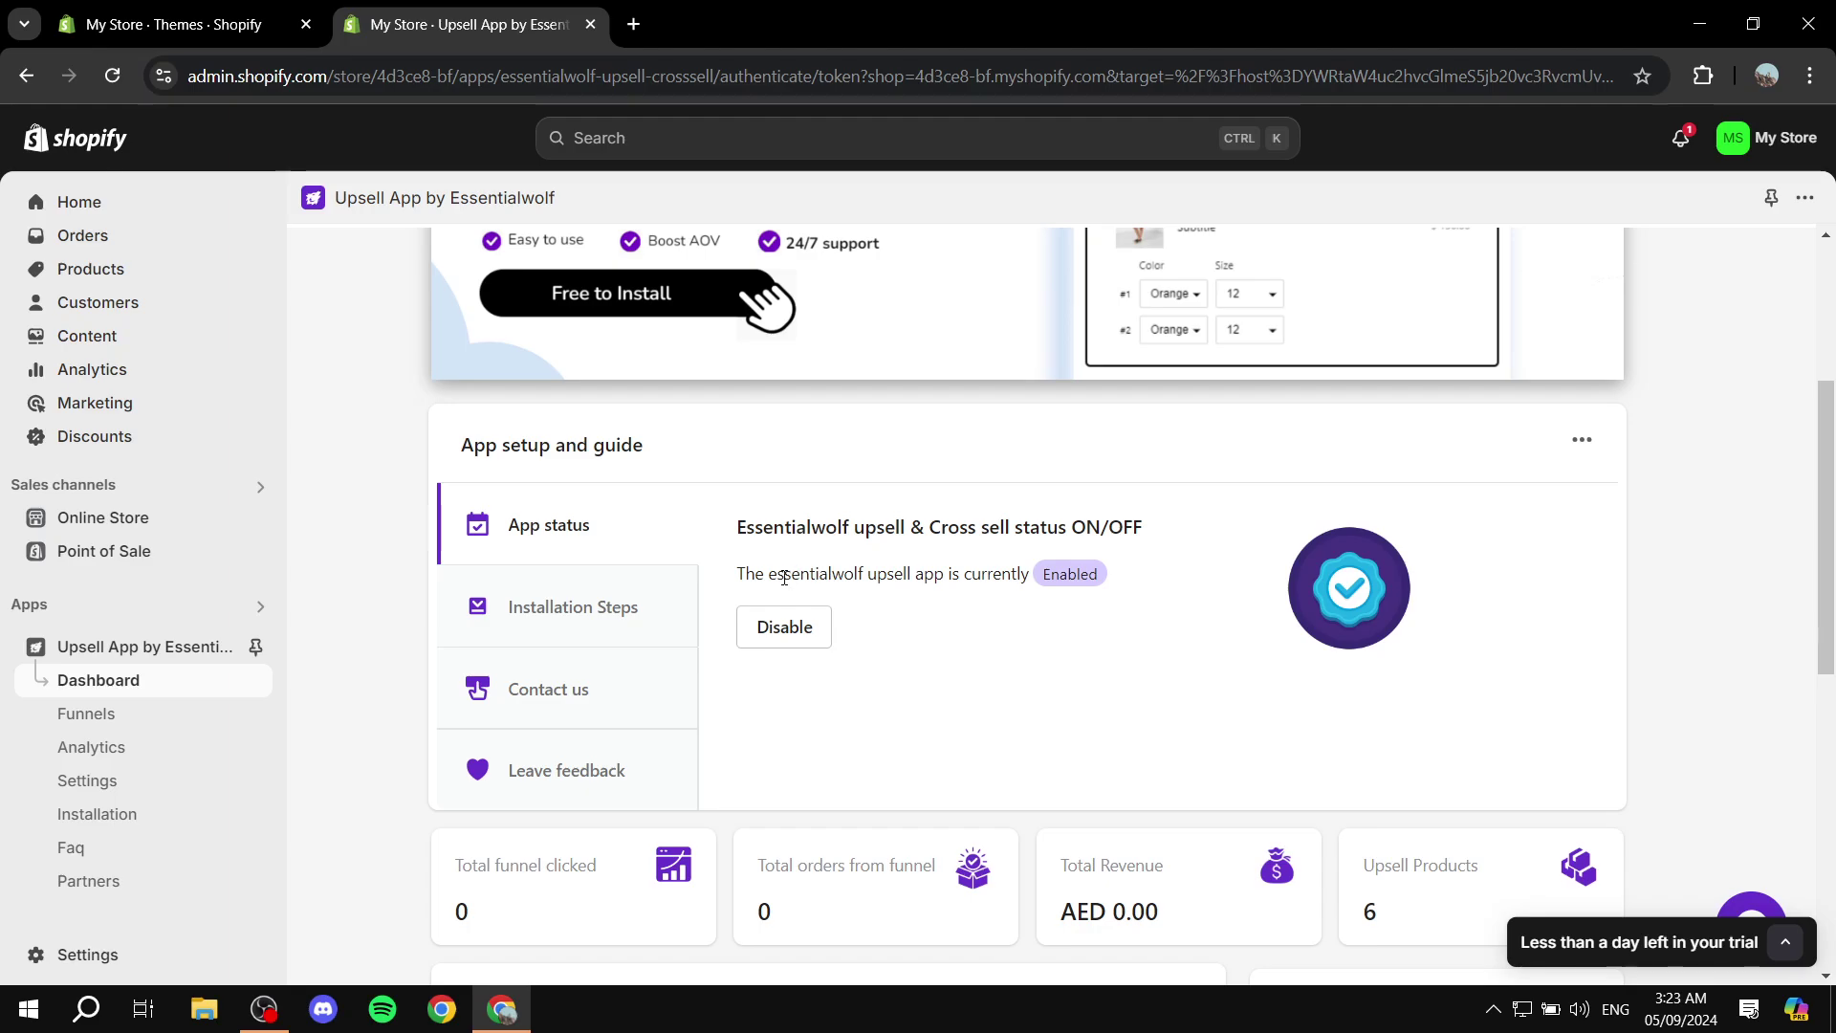
left_click_drag(733, 581, 1115, 577)
left_click(1115, 577)
Customize the Dawn theme from Online Store > Themes and view its app embeds.
left_click(134, 517)
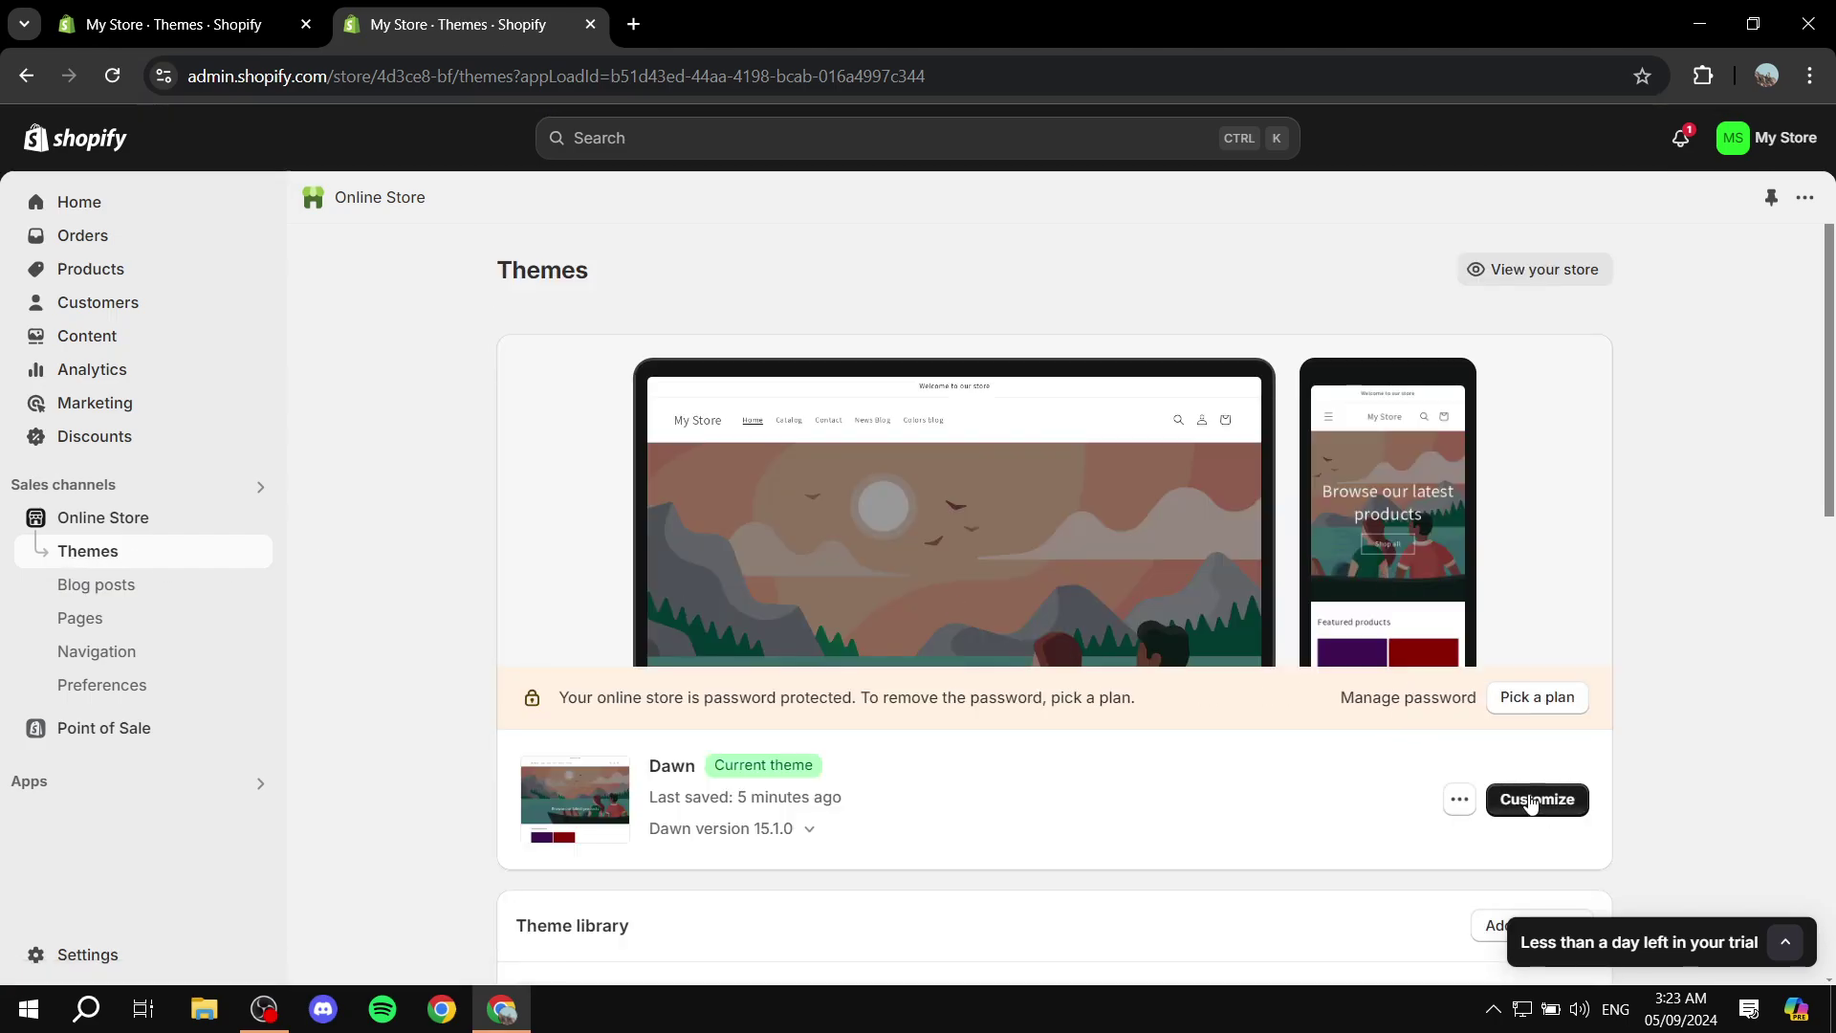
left_click(1569, 799)
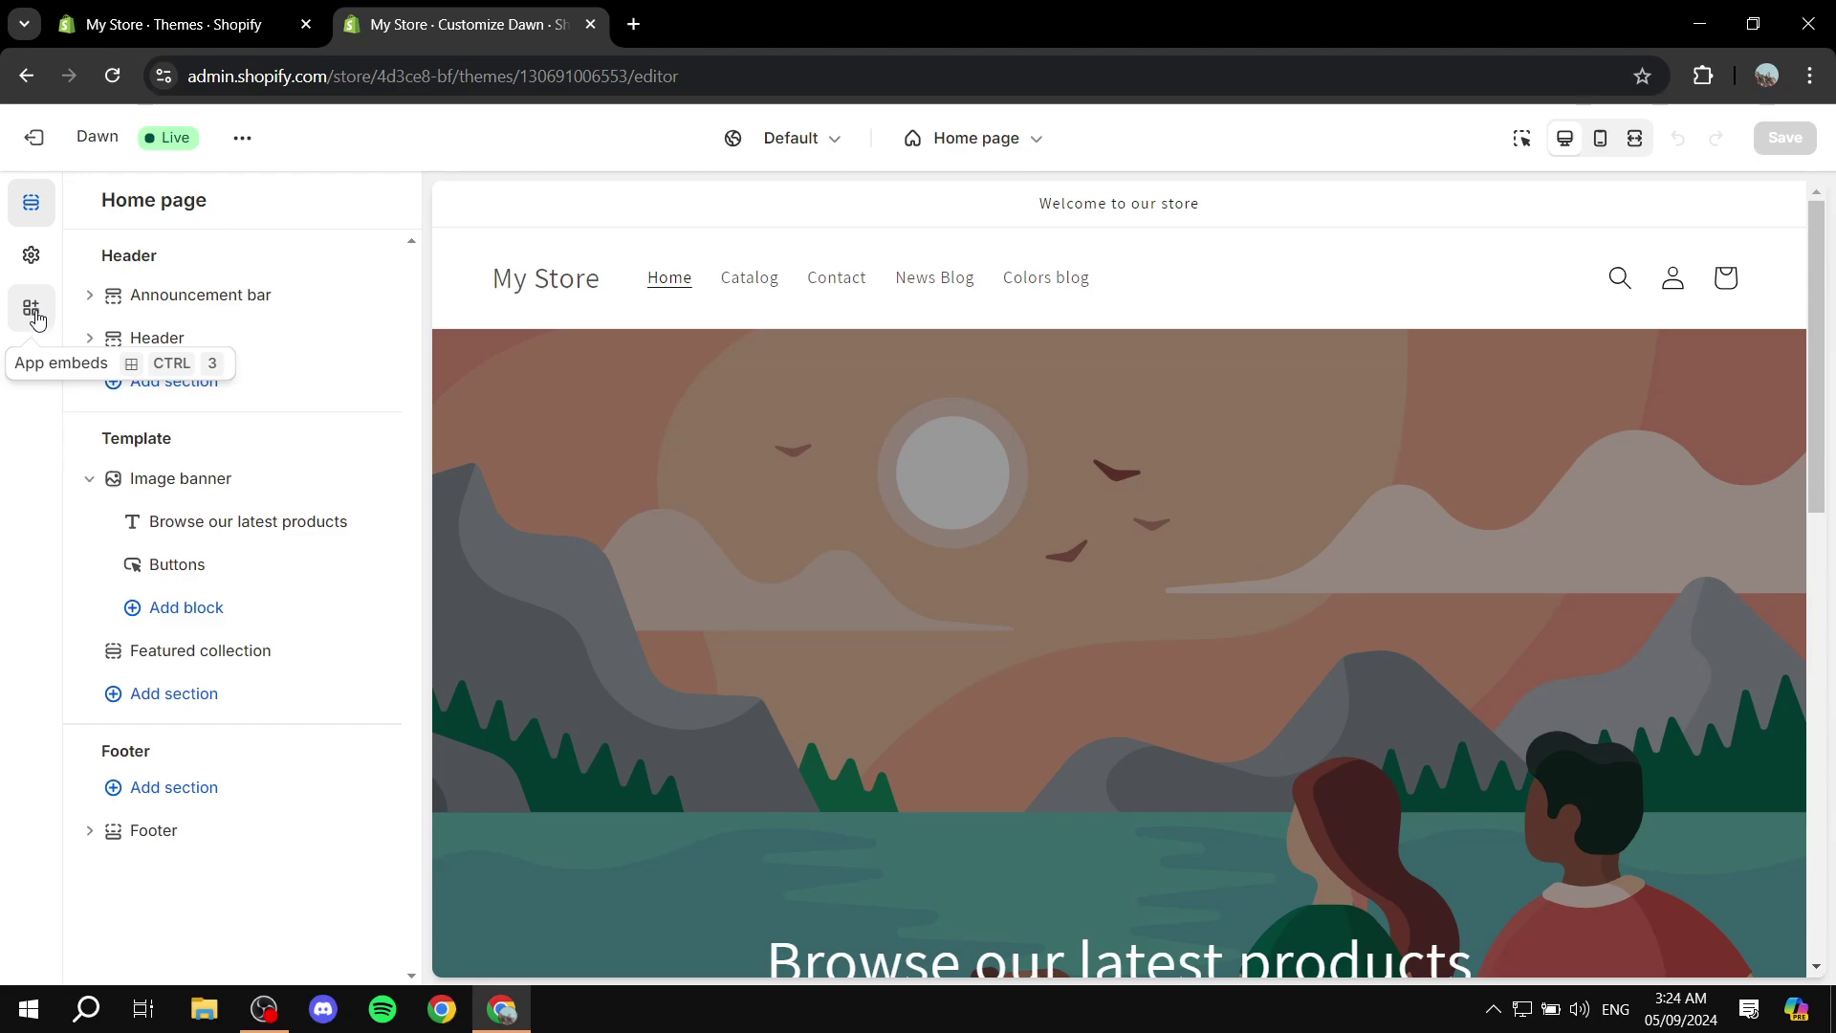
left_click(31, 308)
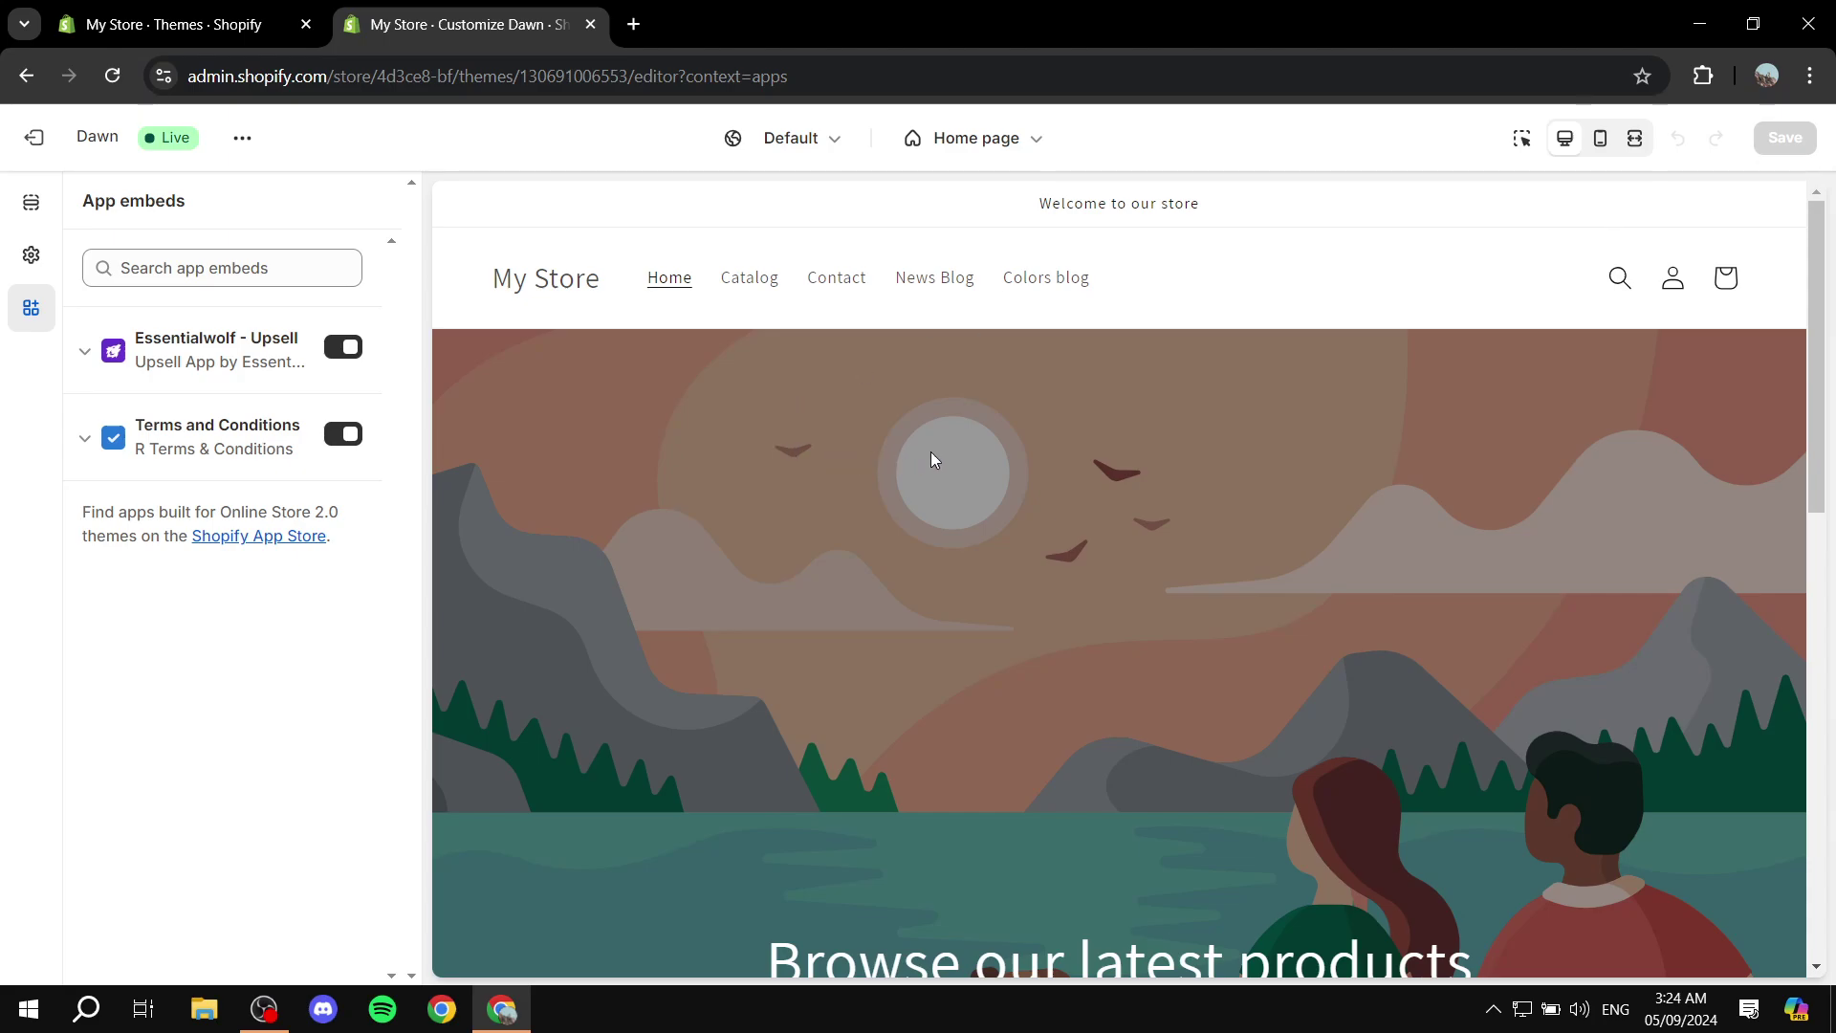
Preview the Purple product page and remove the existing Essentialwolf - Upsell block.
scroll(798, 490, "down", 7)
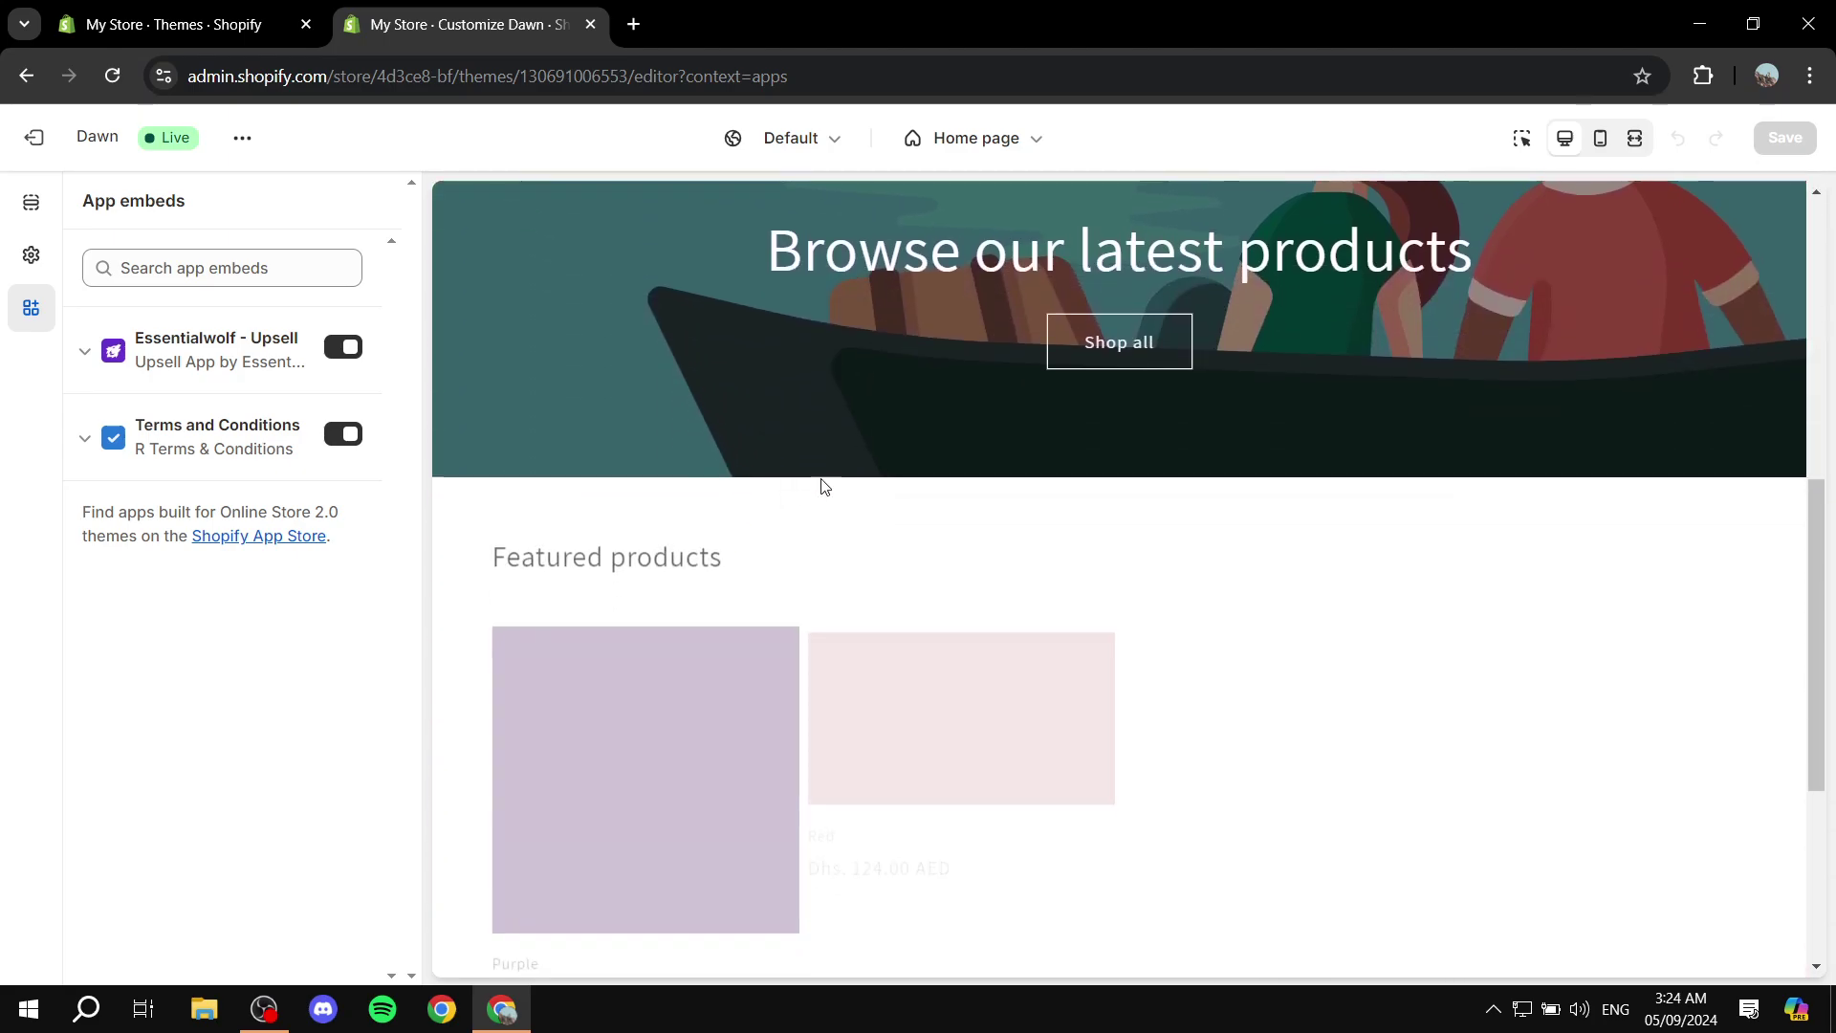
left_click(627, 705)
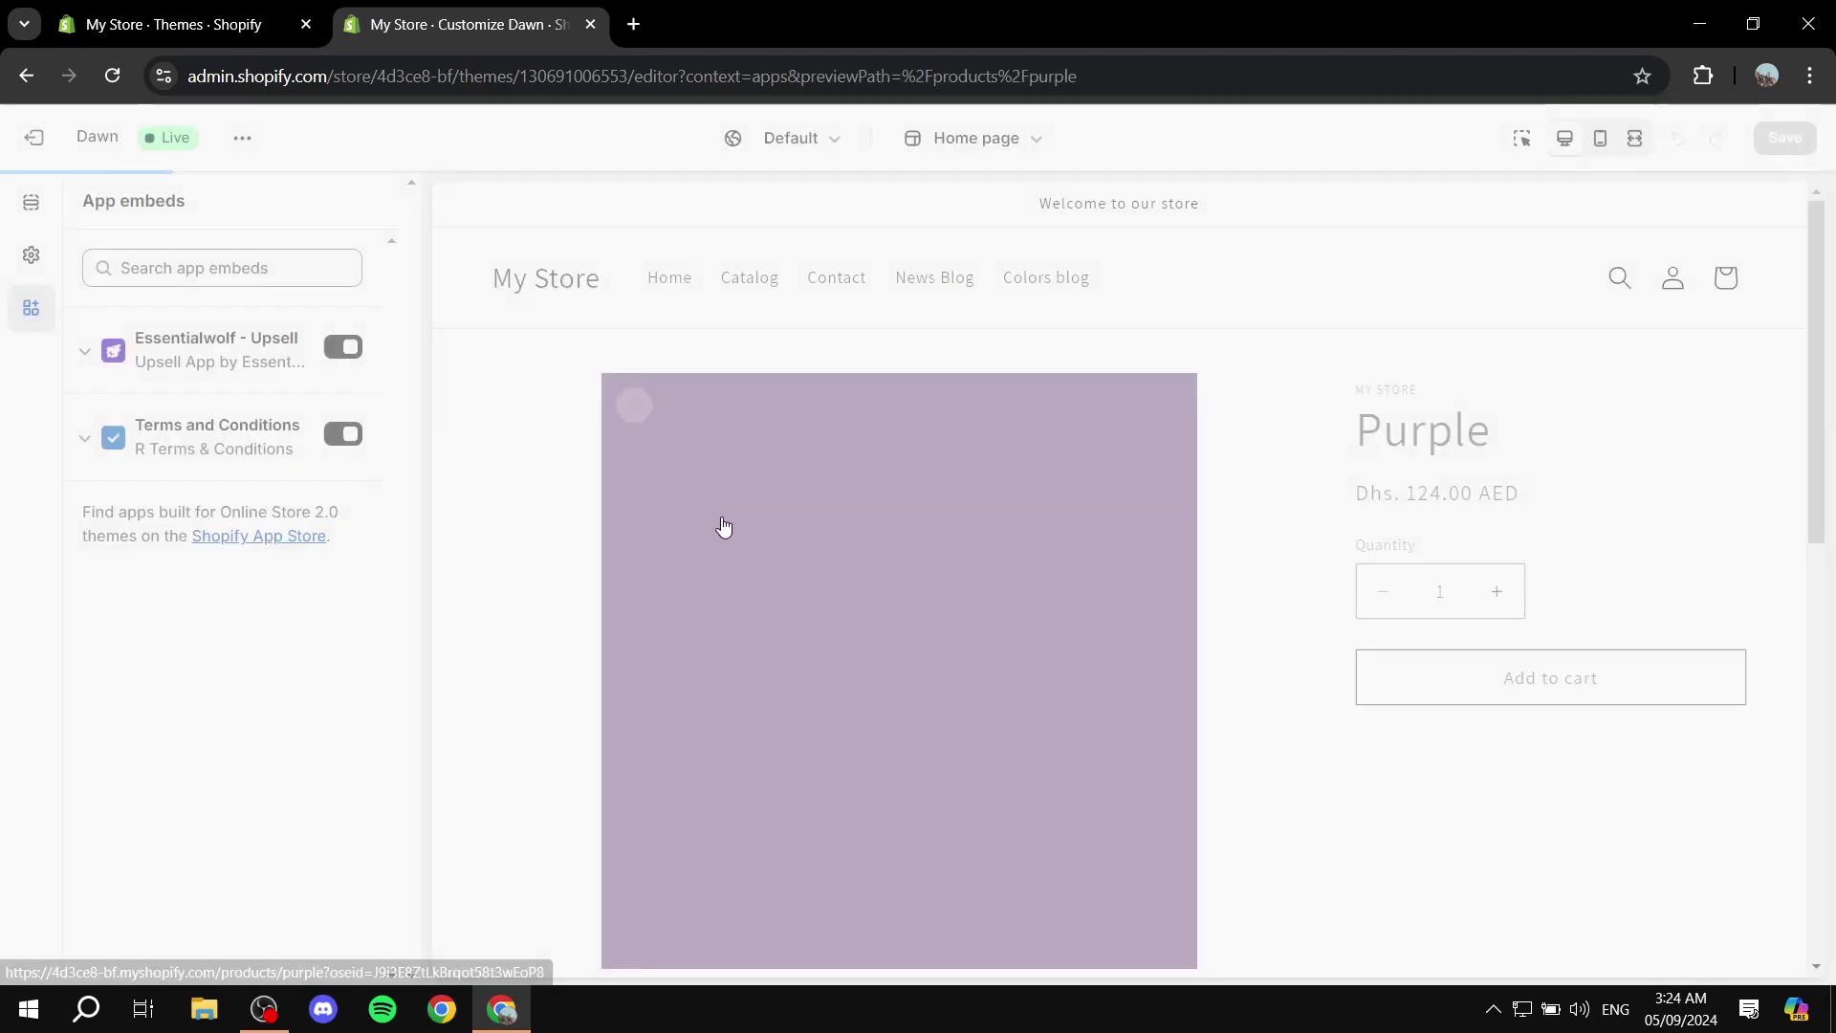
scroll(1052, 459, "down", 5)
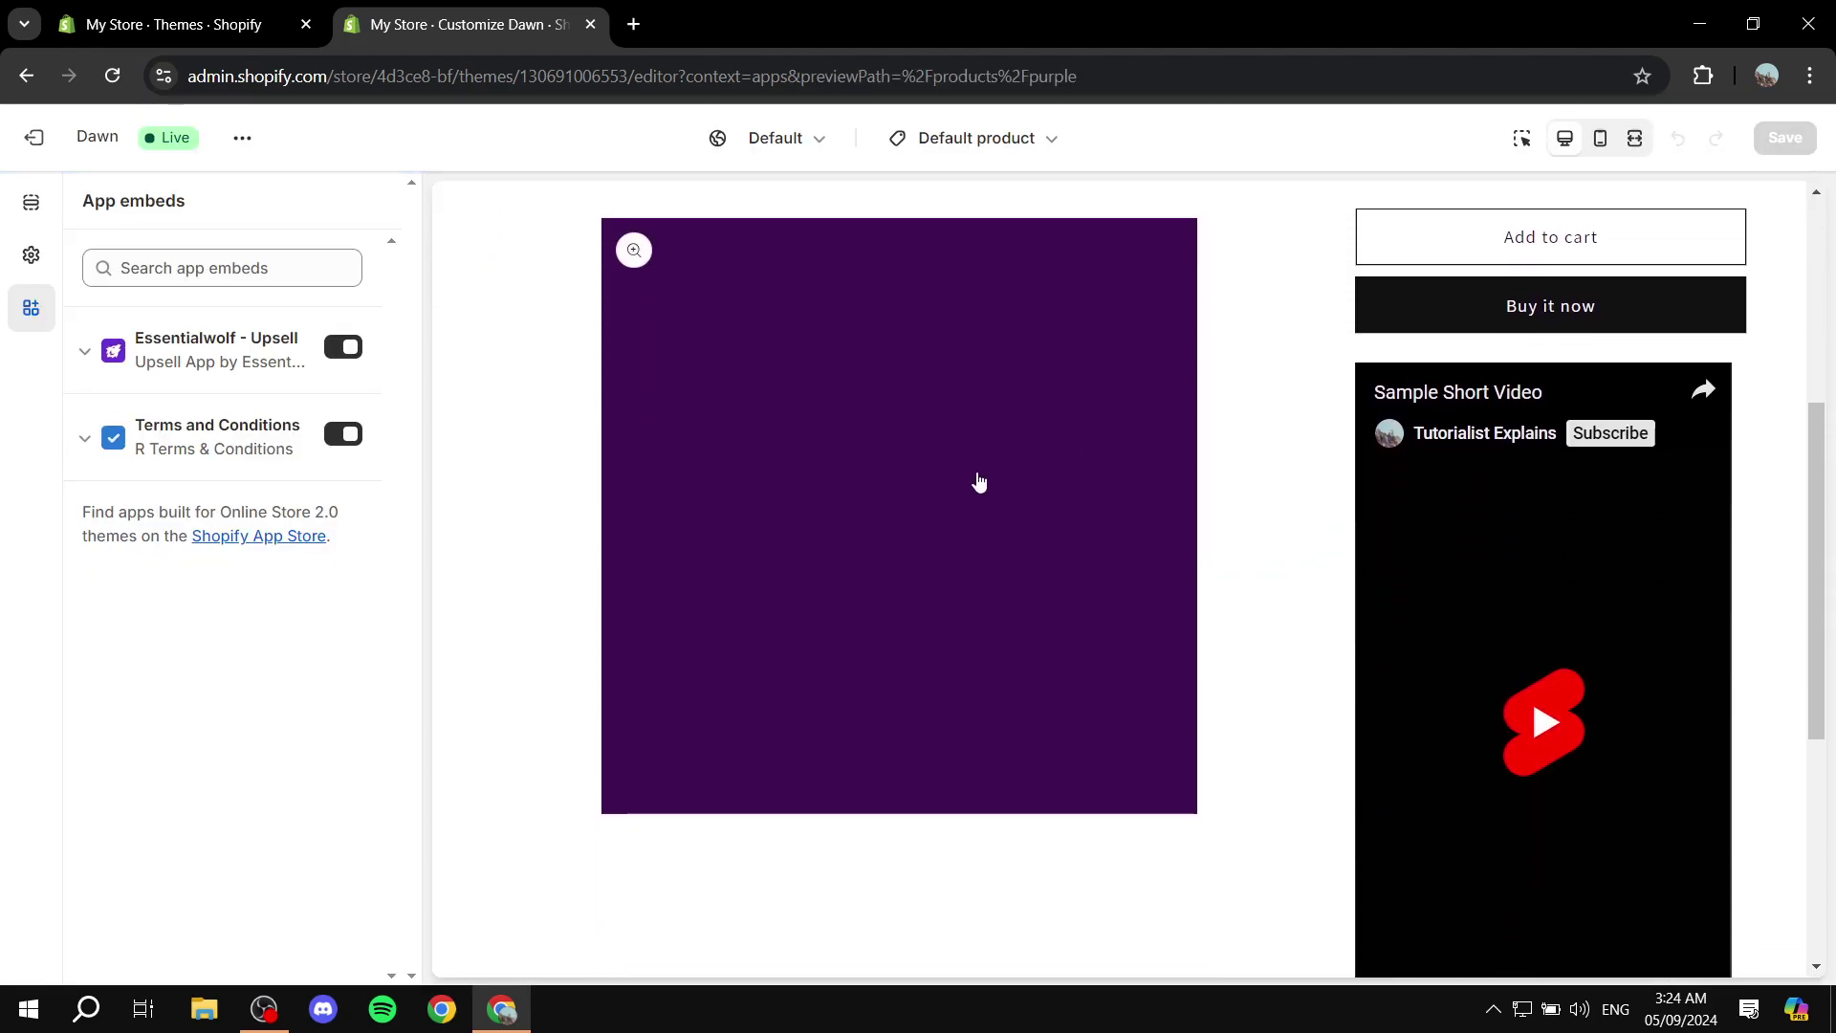
left_click(32, 201)
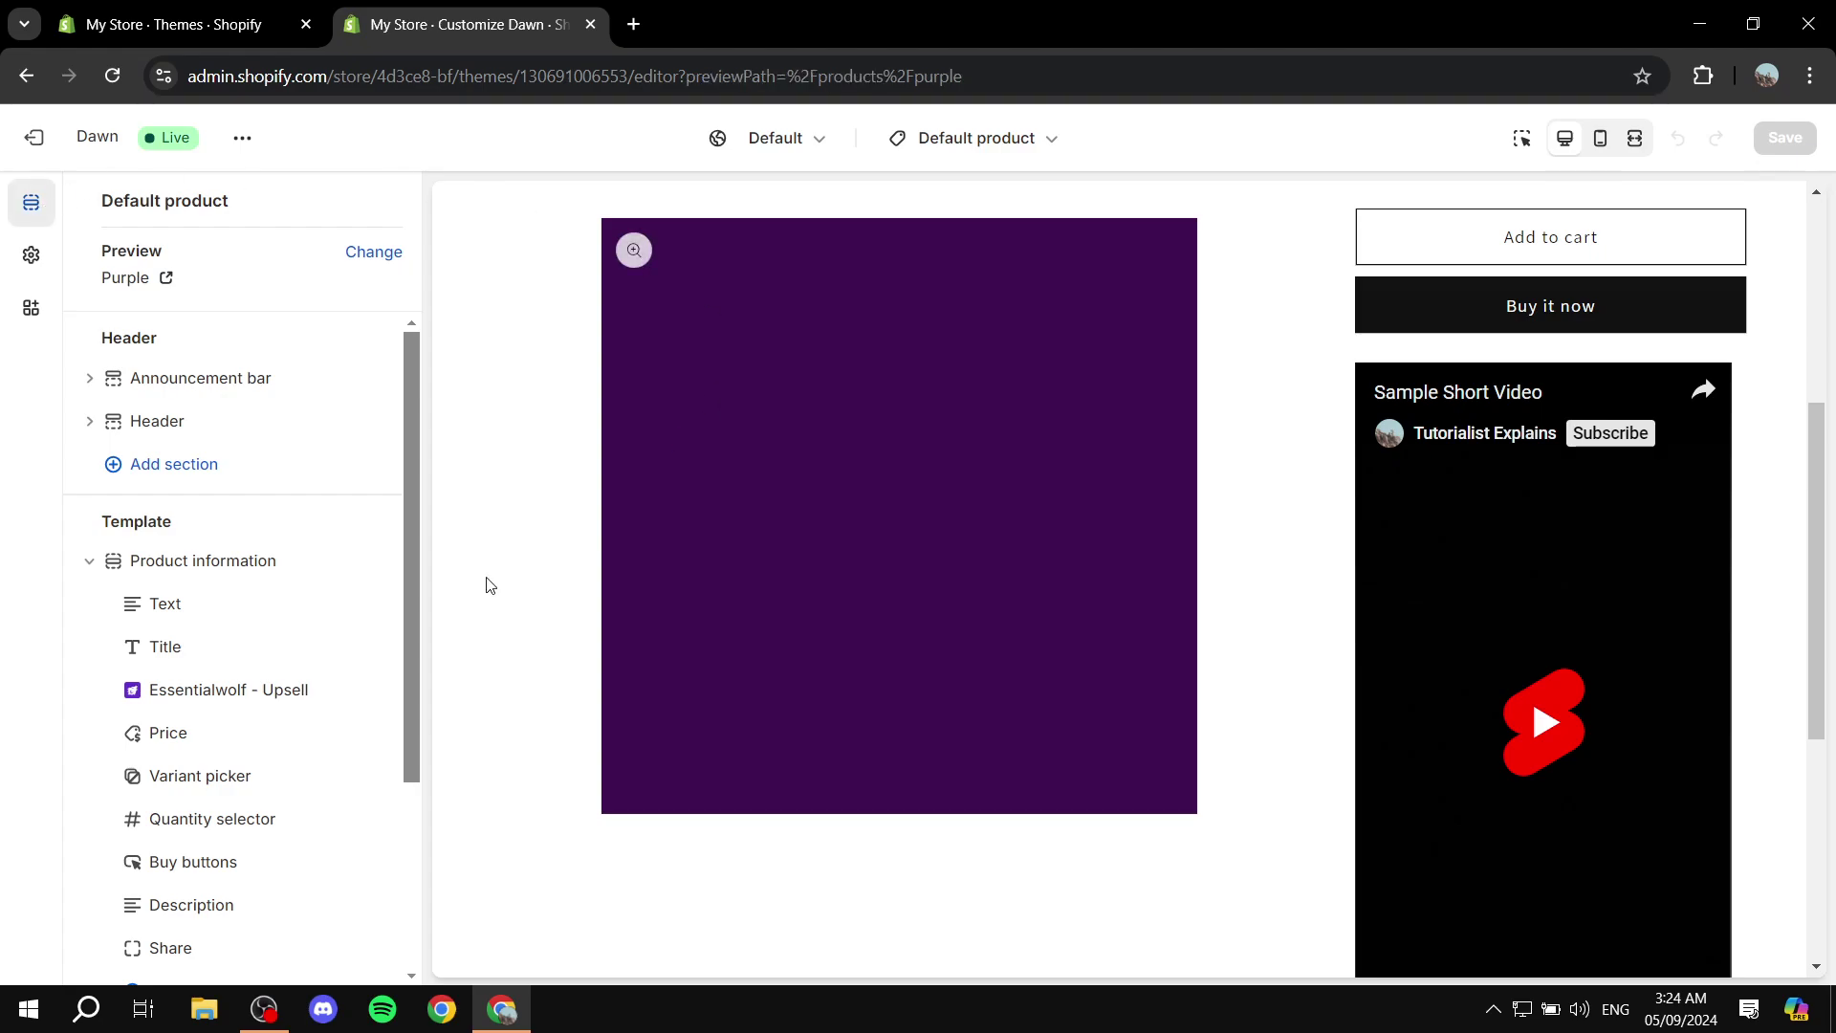
mouse_move(279, 693)
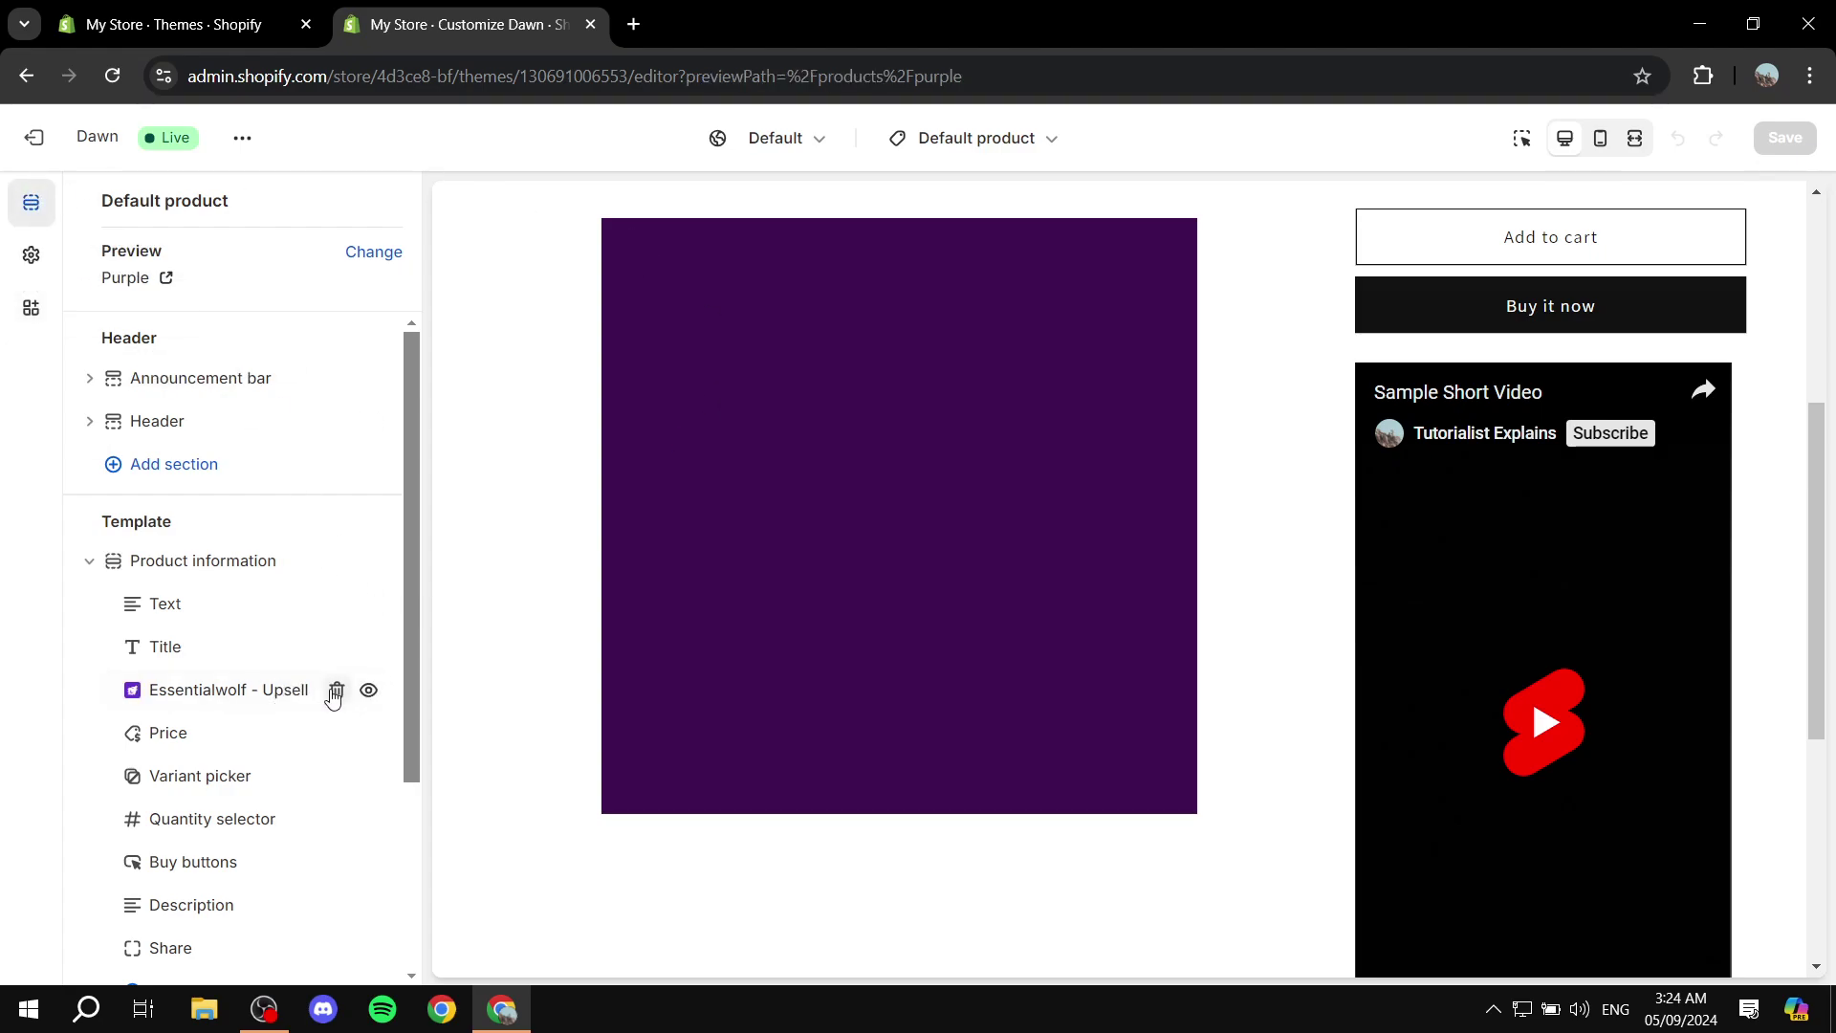
left_click(335, 692)
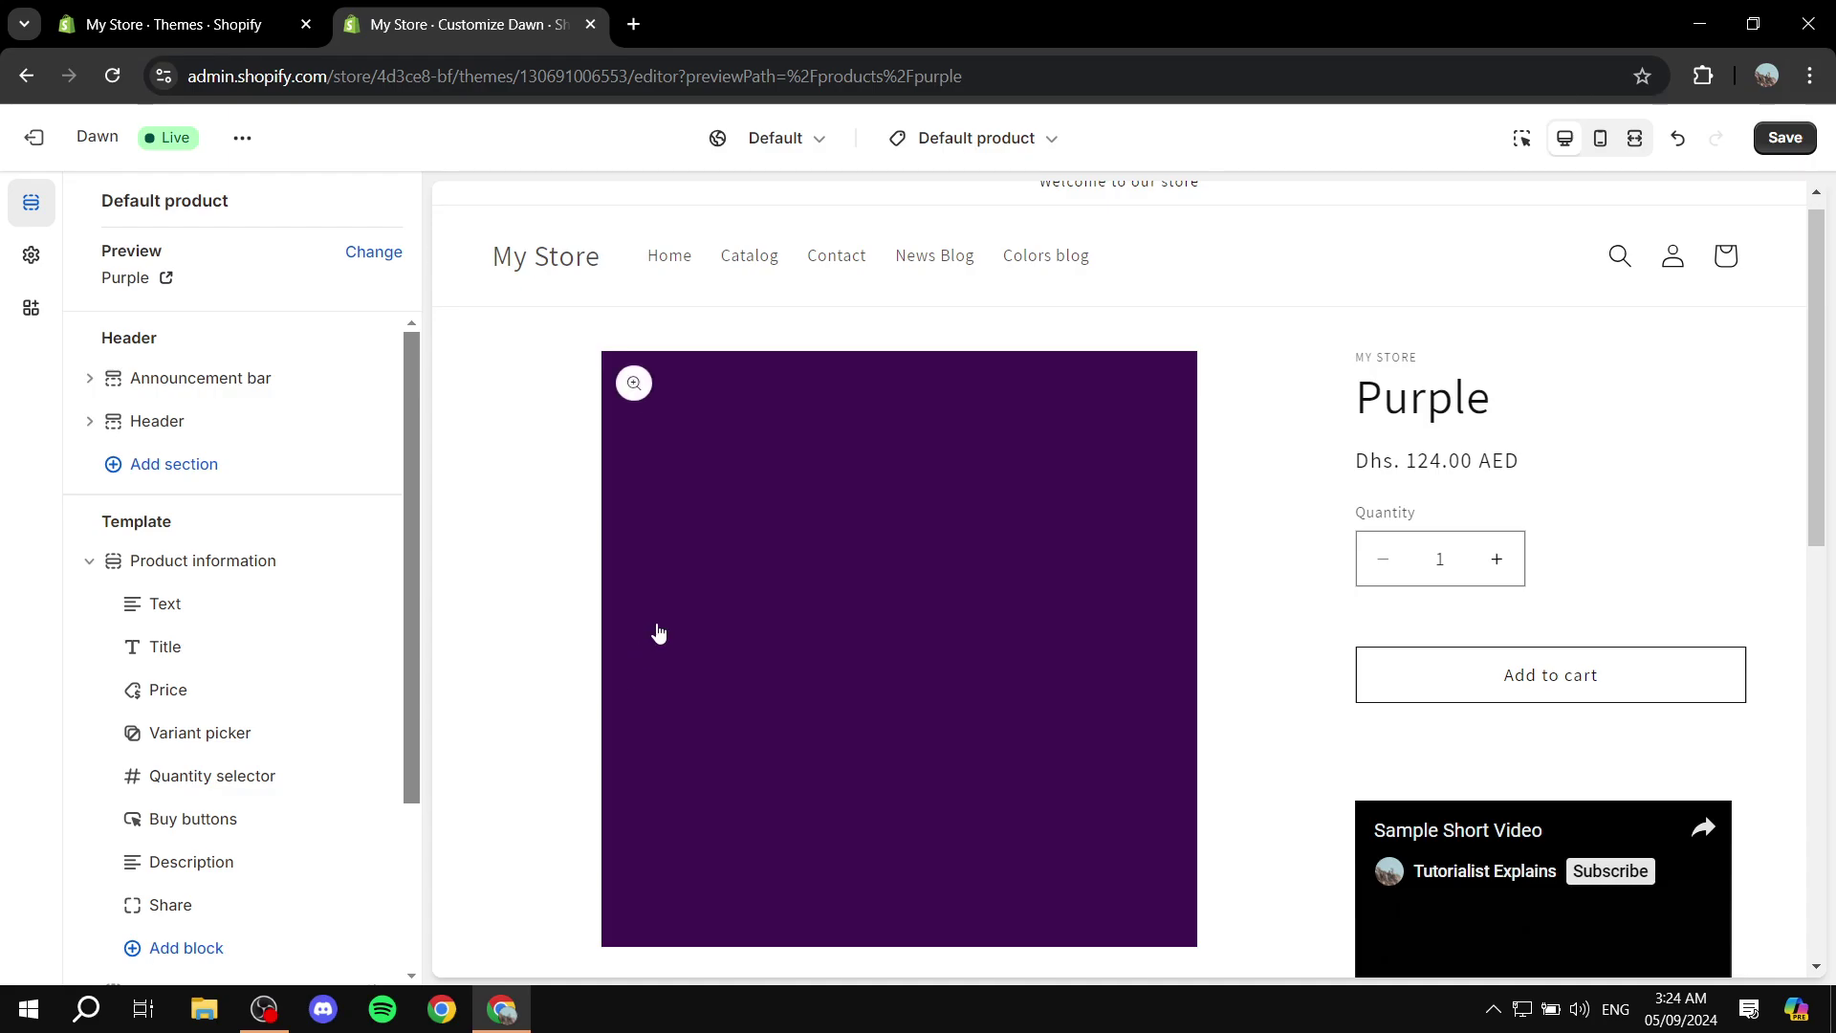
Add an Essentialwolf - Upsell app block between Title and Price and save the template.
scroll(197, 750, "down", 2)
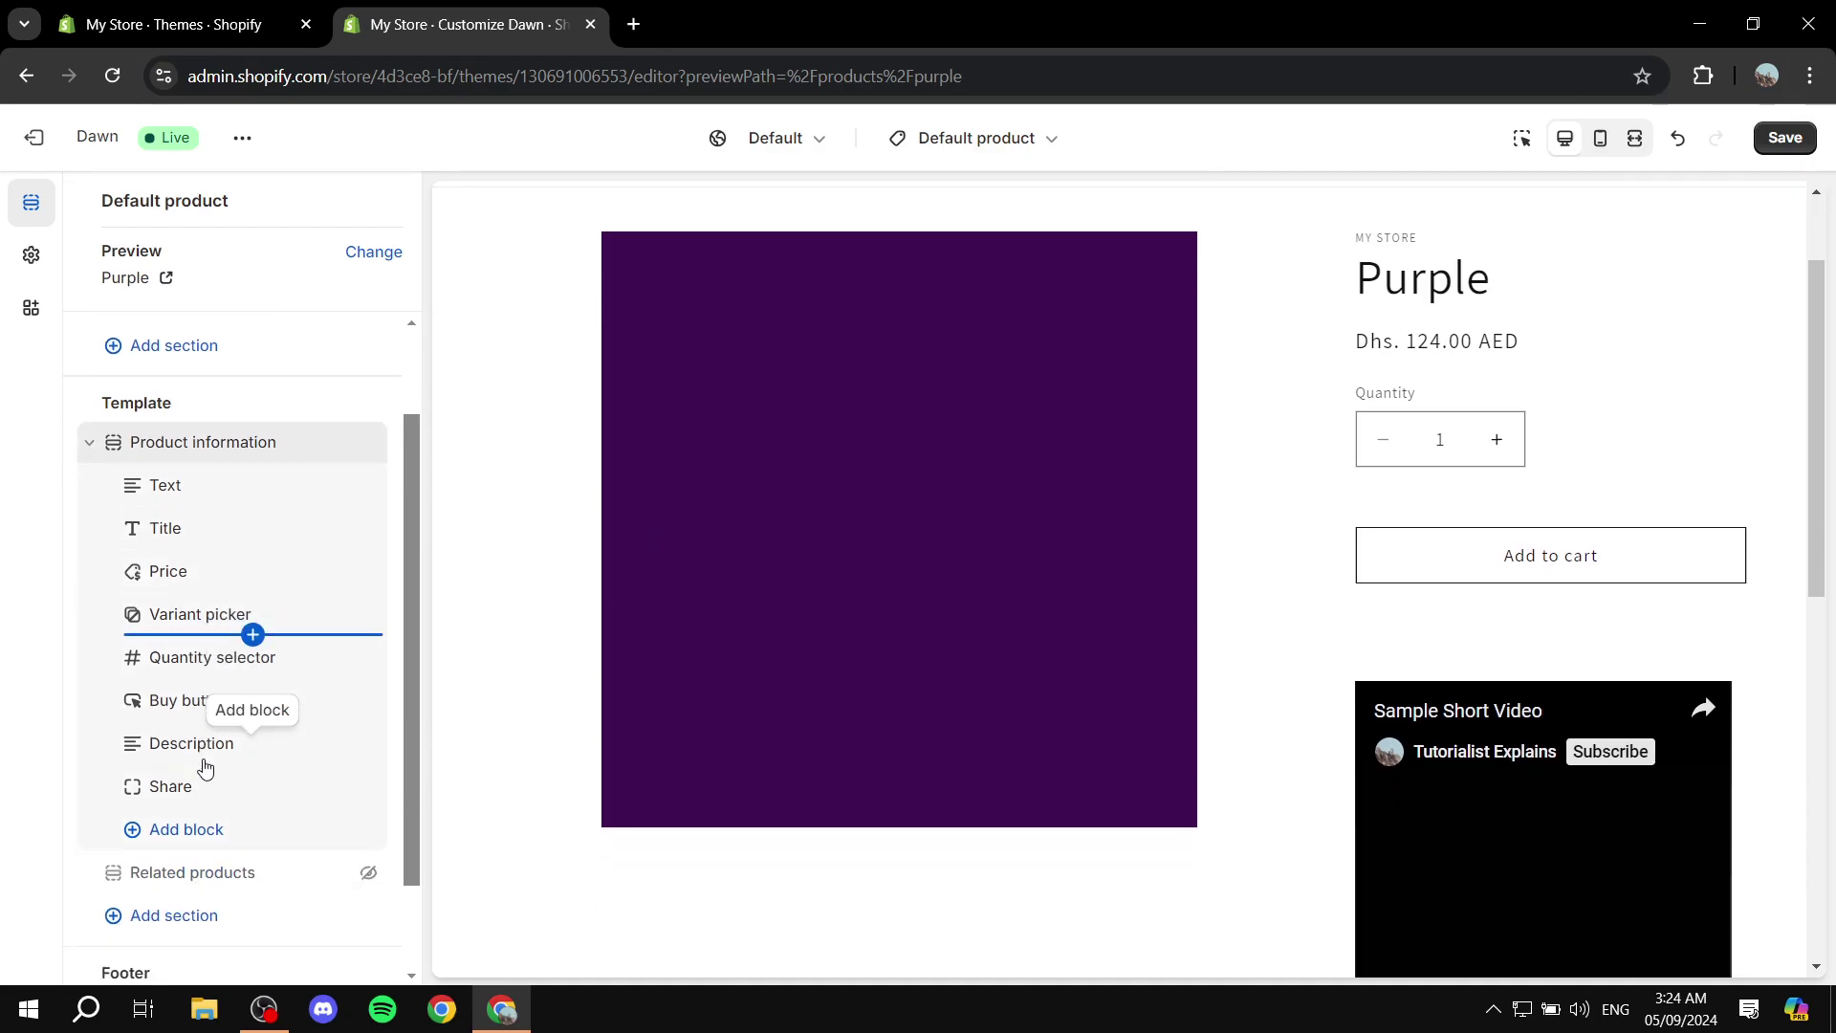
left_click(208, 831)
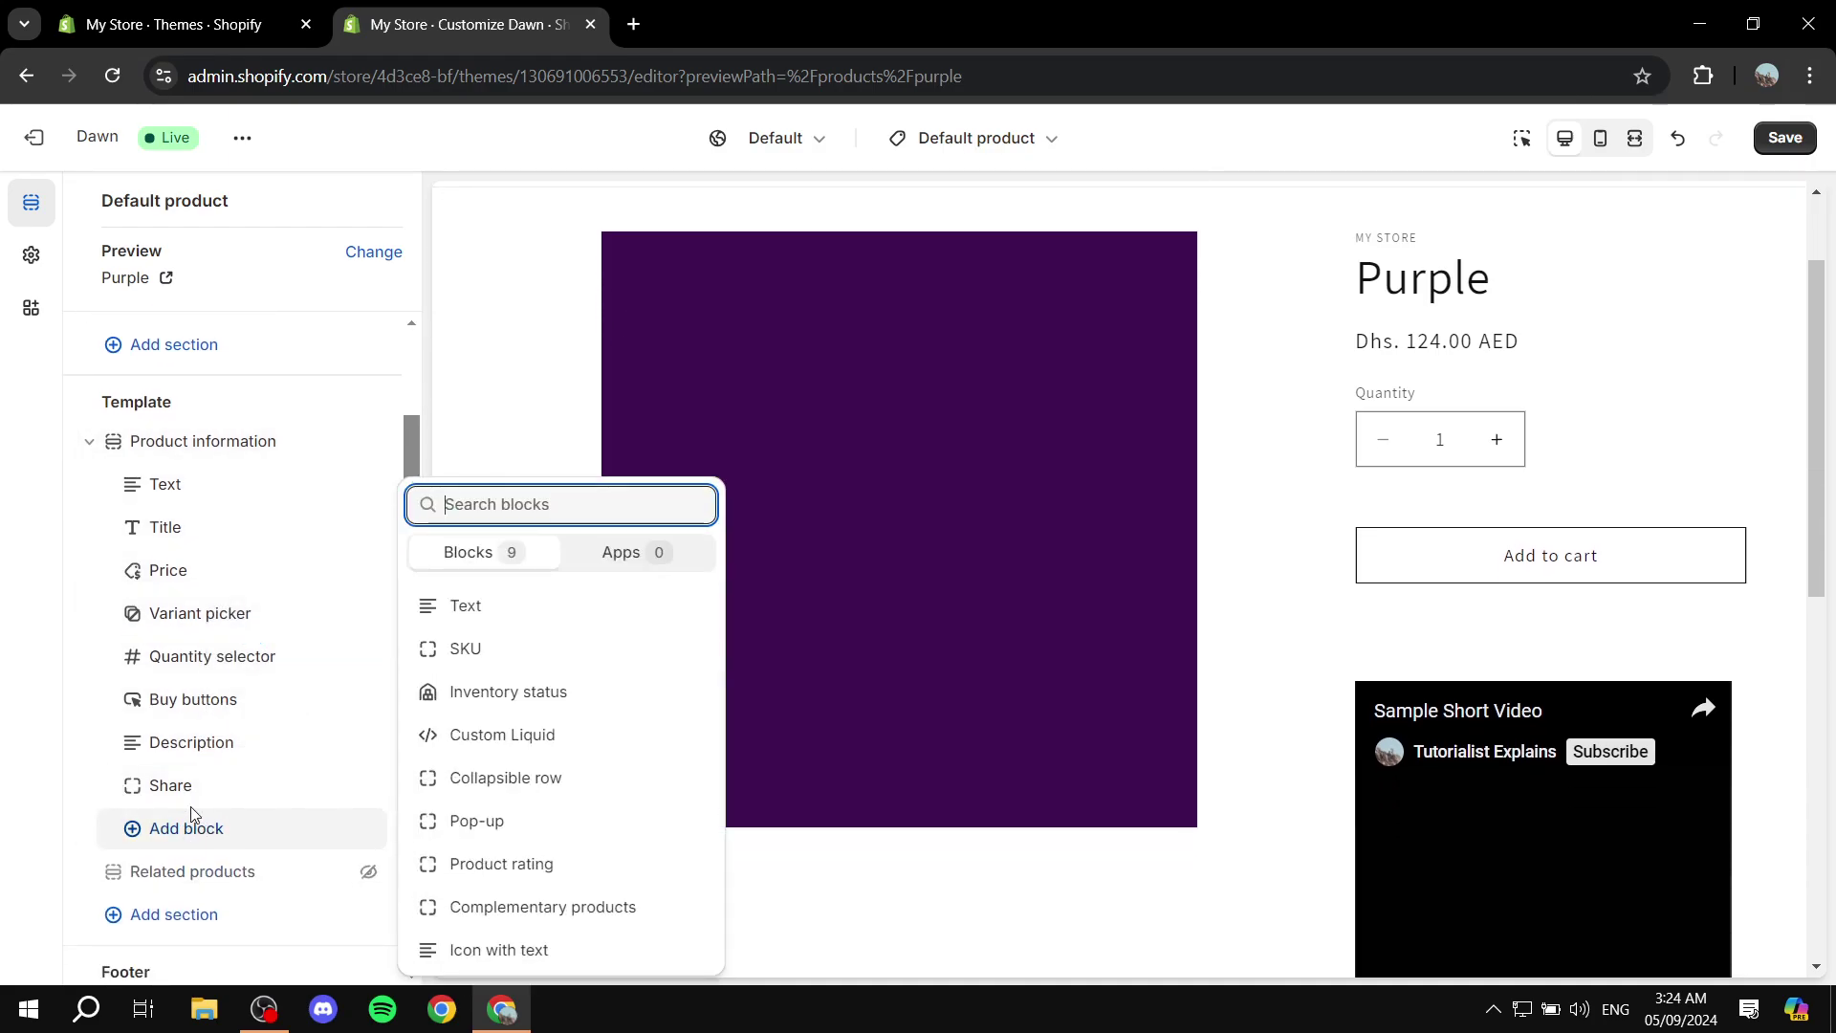
left_click(641, 564)
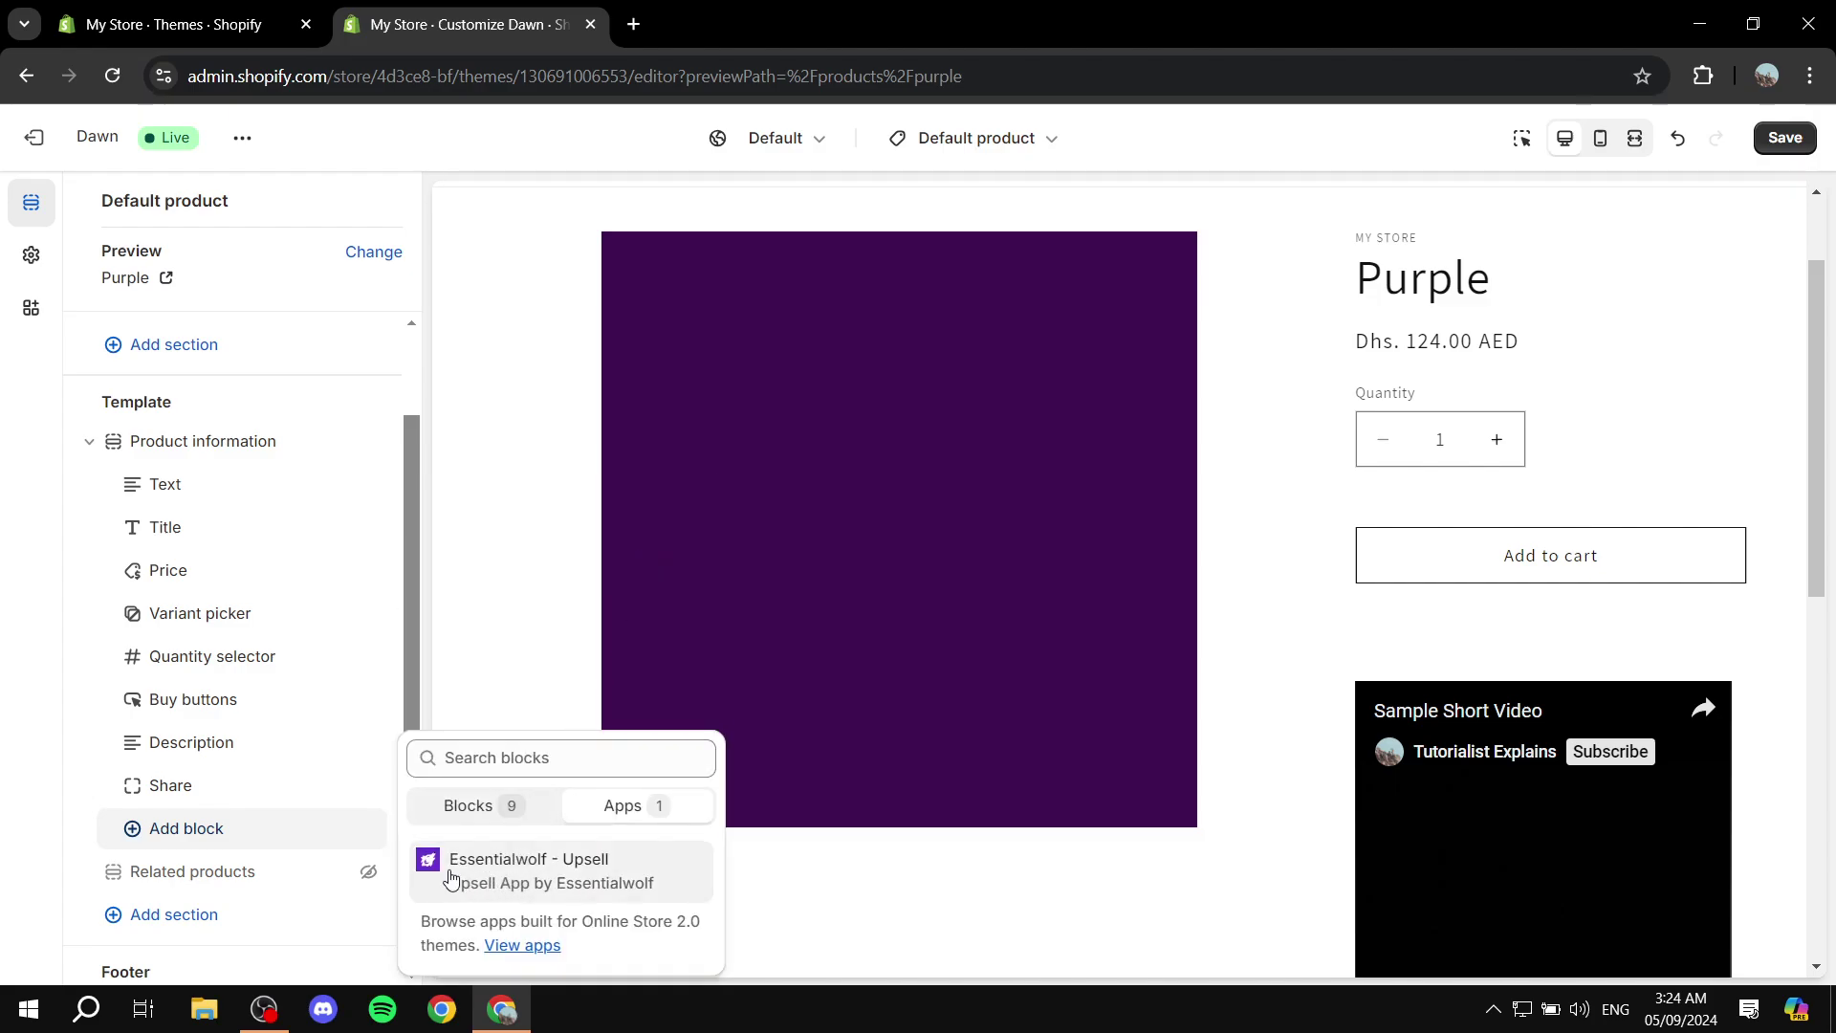
left_click(557, 871)
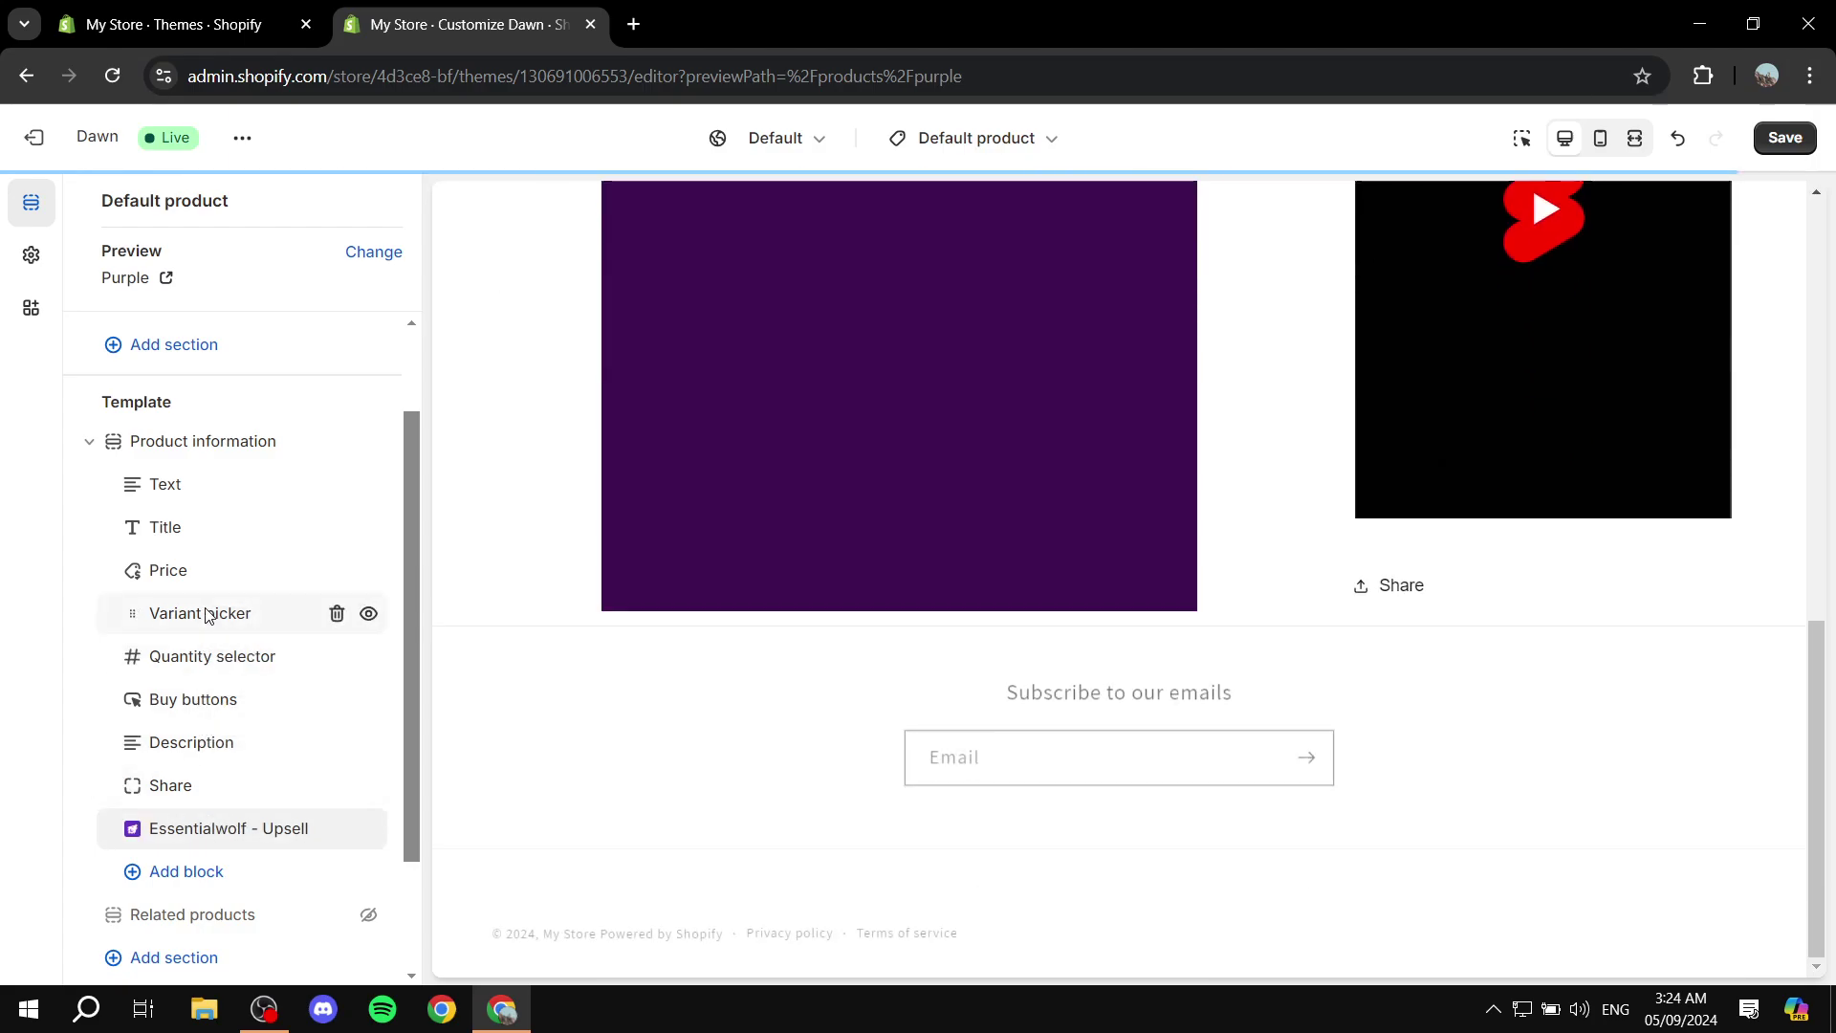
left_click_drag(124, 828, 103, 570)
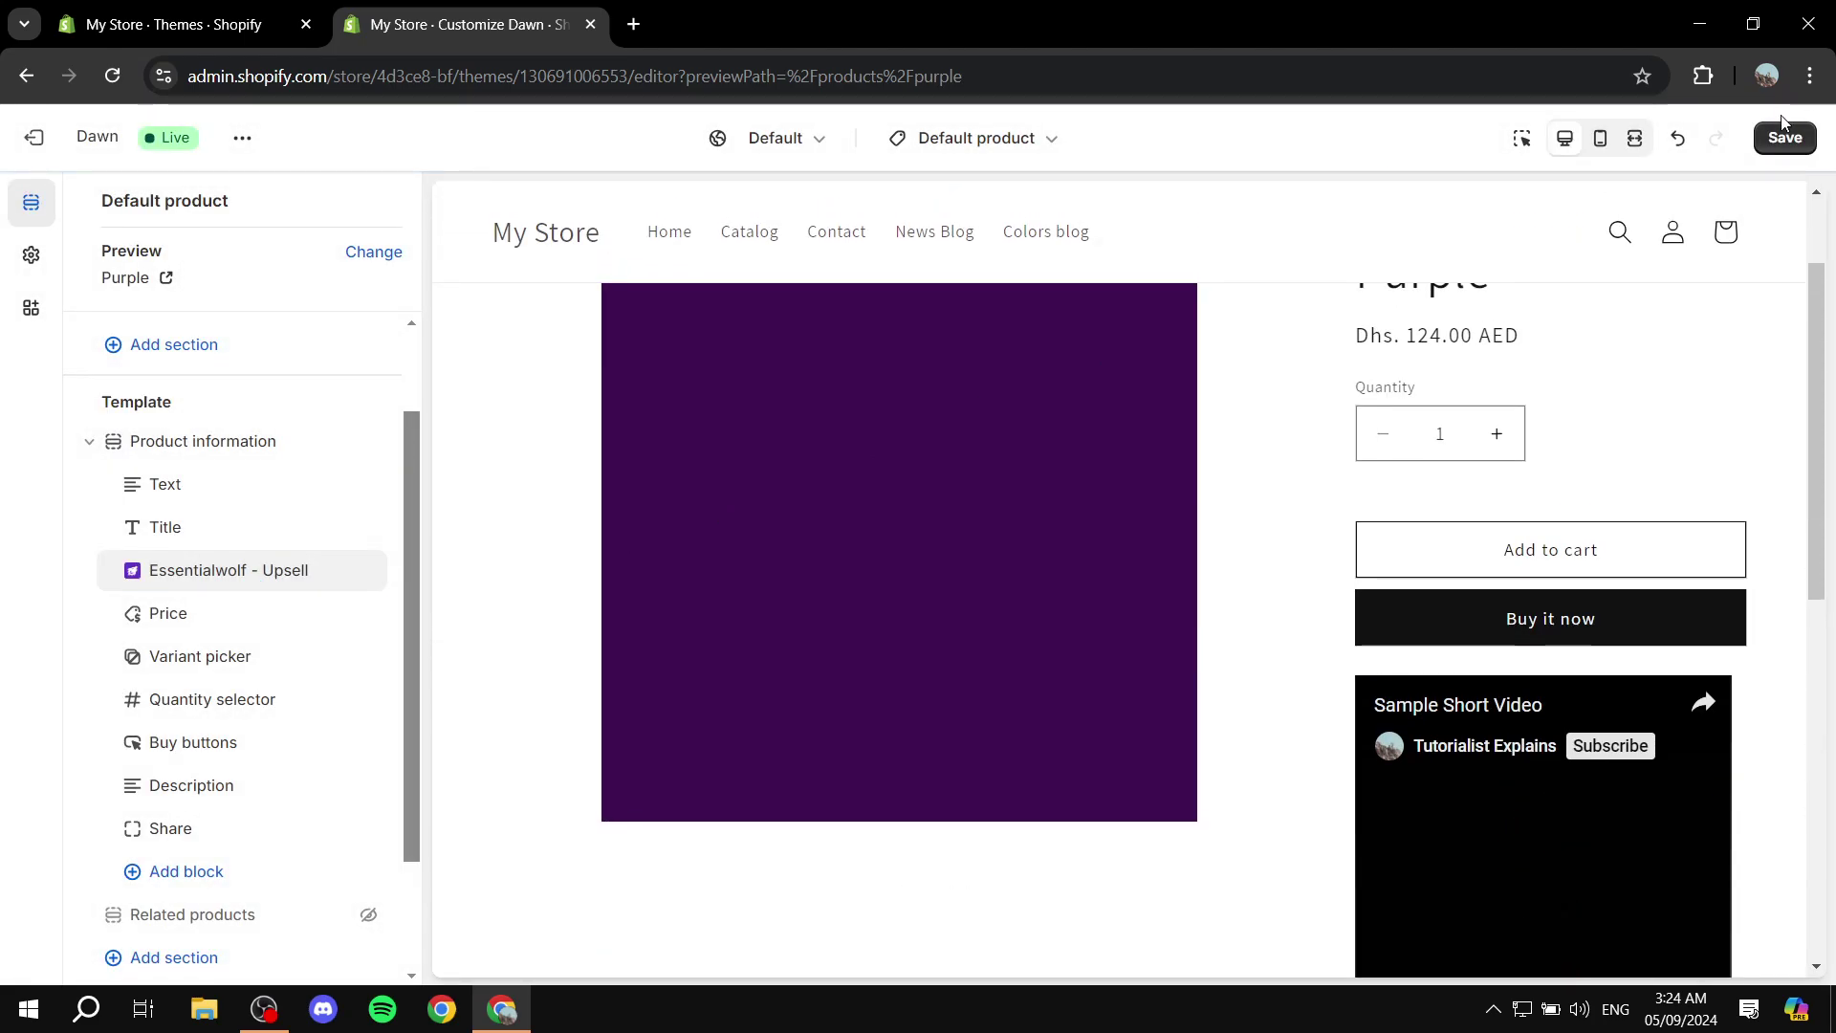
left_click(1785, 137)
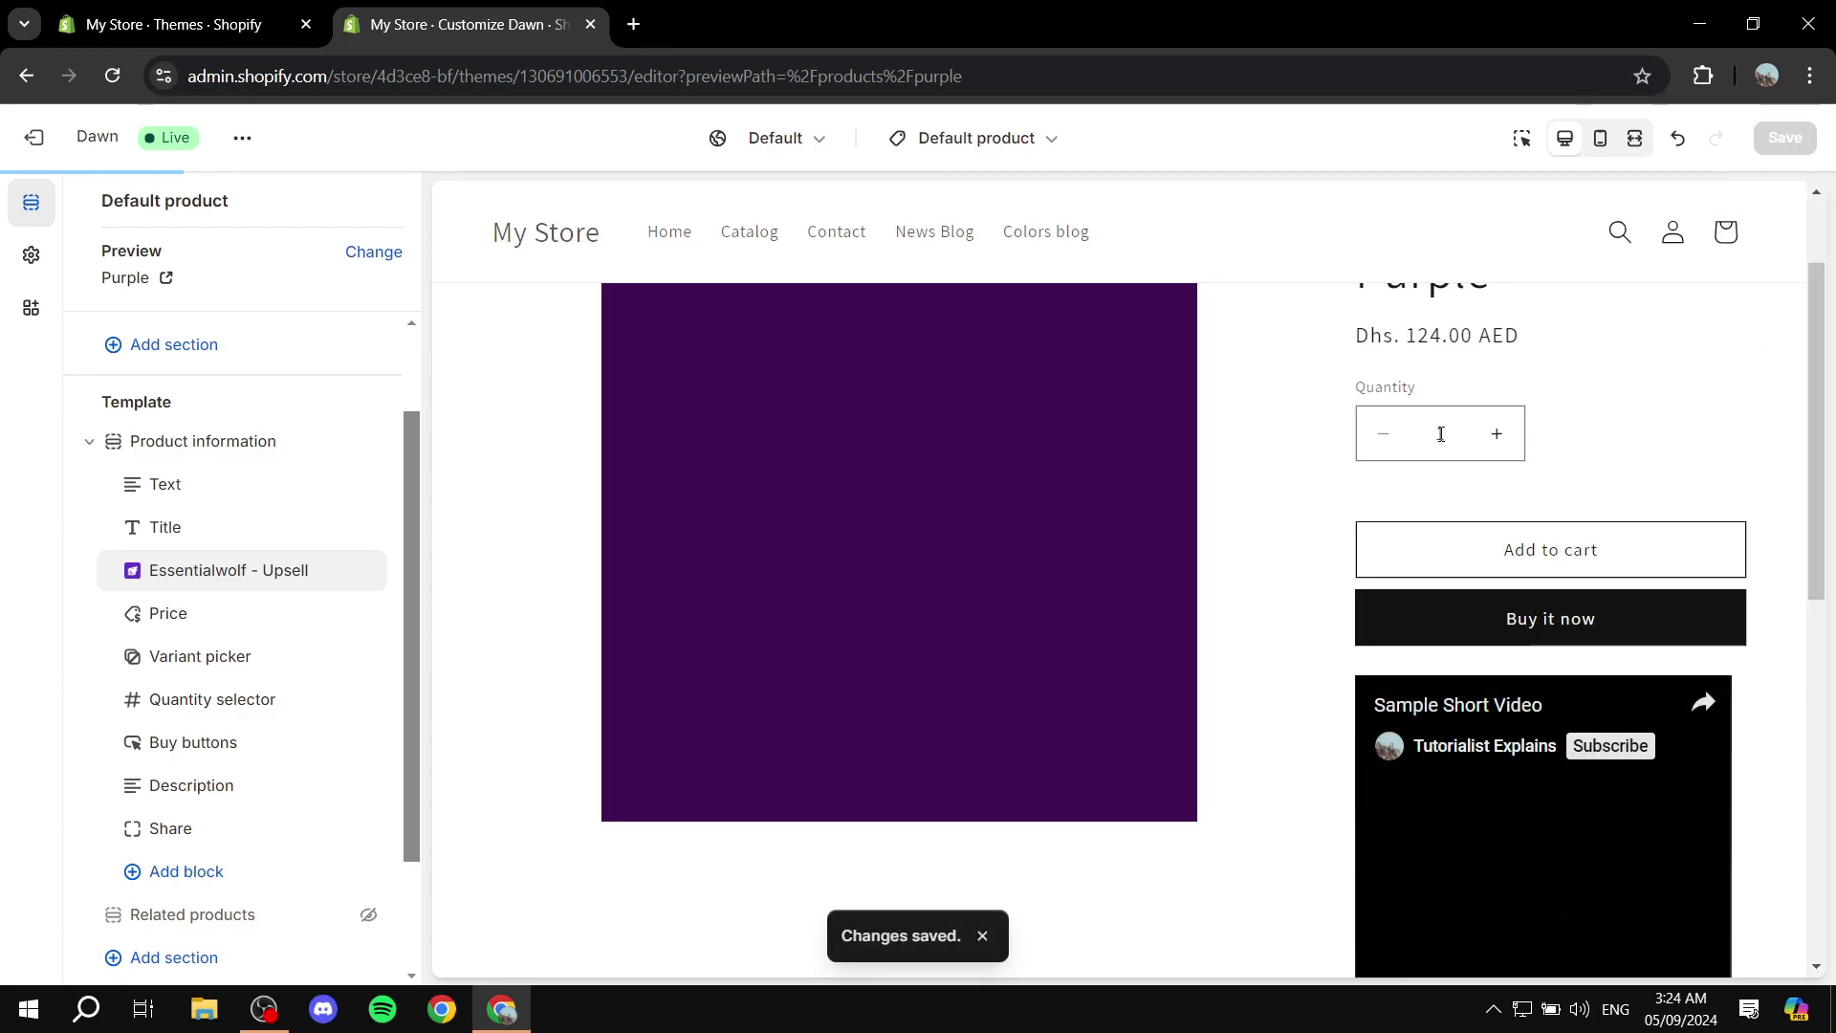
Close the theme editor tab and open Upsell App by Essentialwolf, dismissing its popups.
left_click(599, 31)
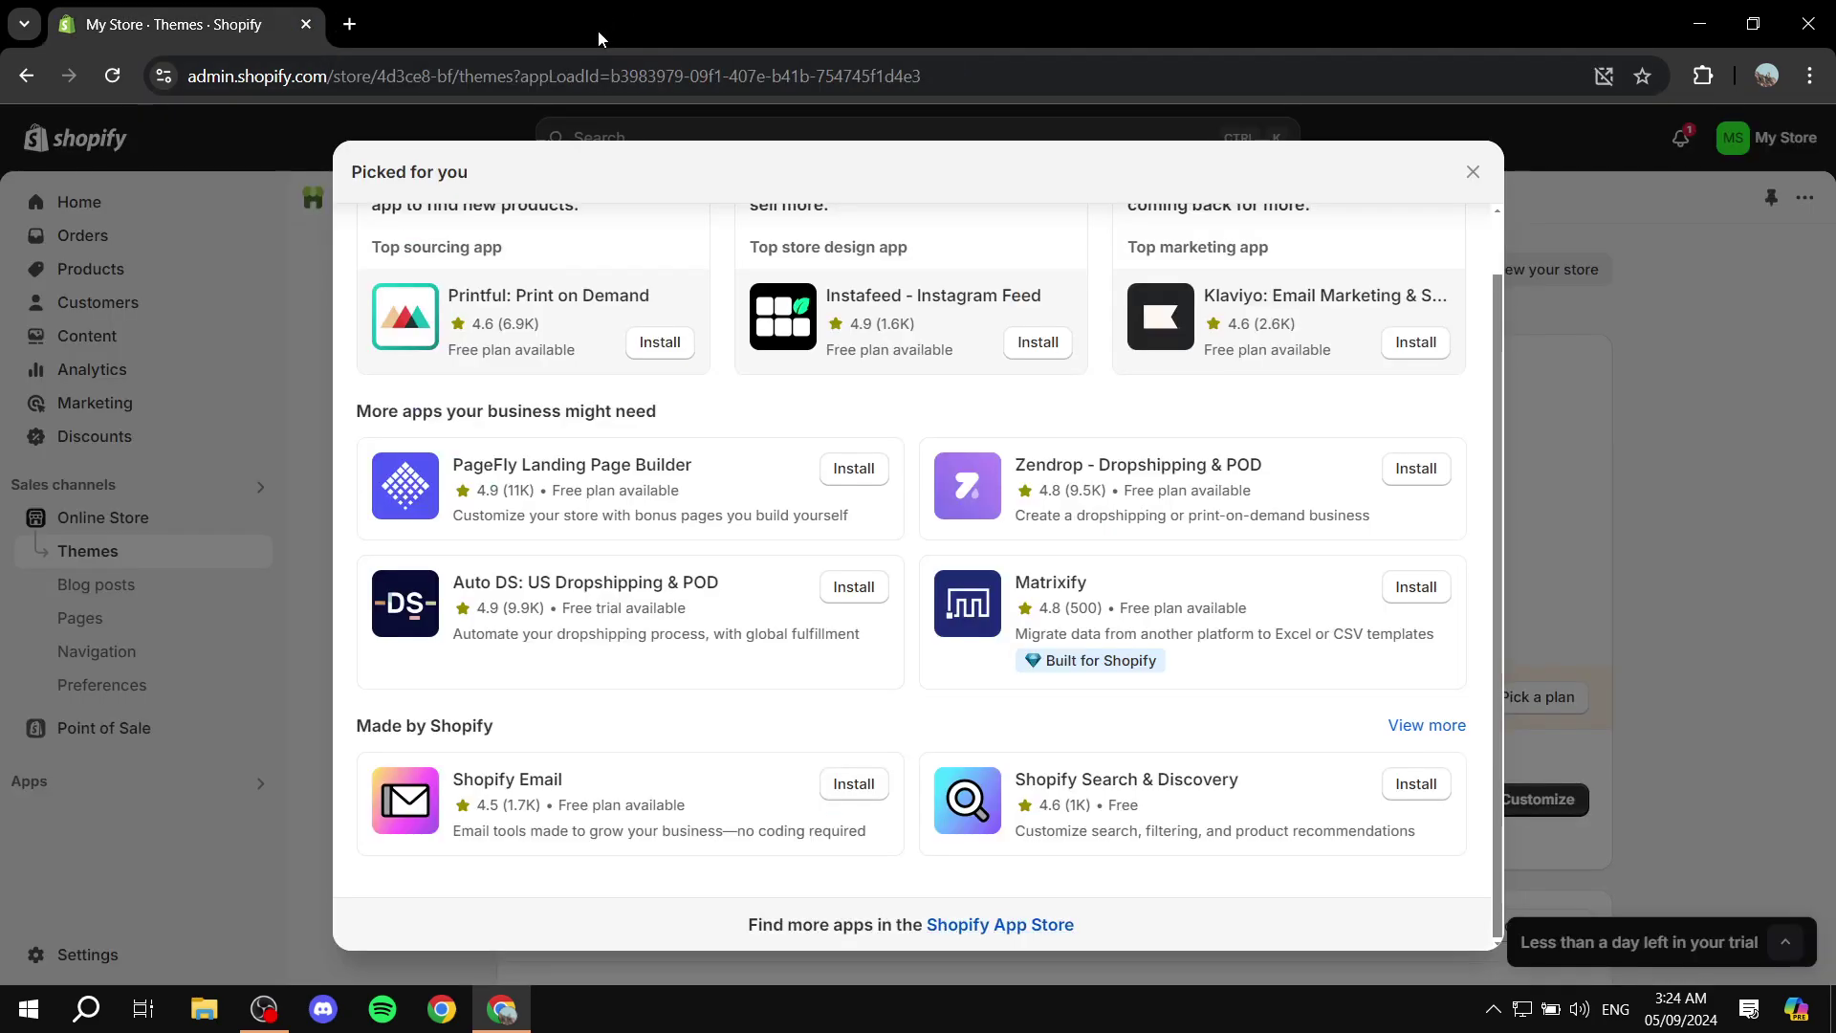
left_click(1473, 172)
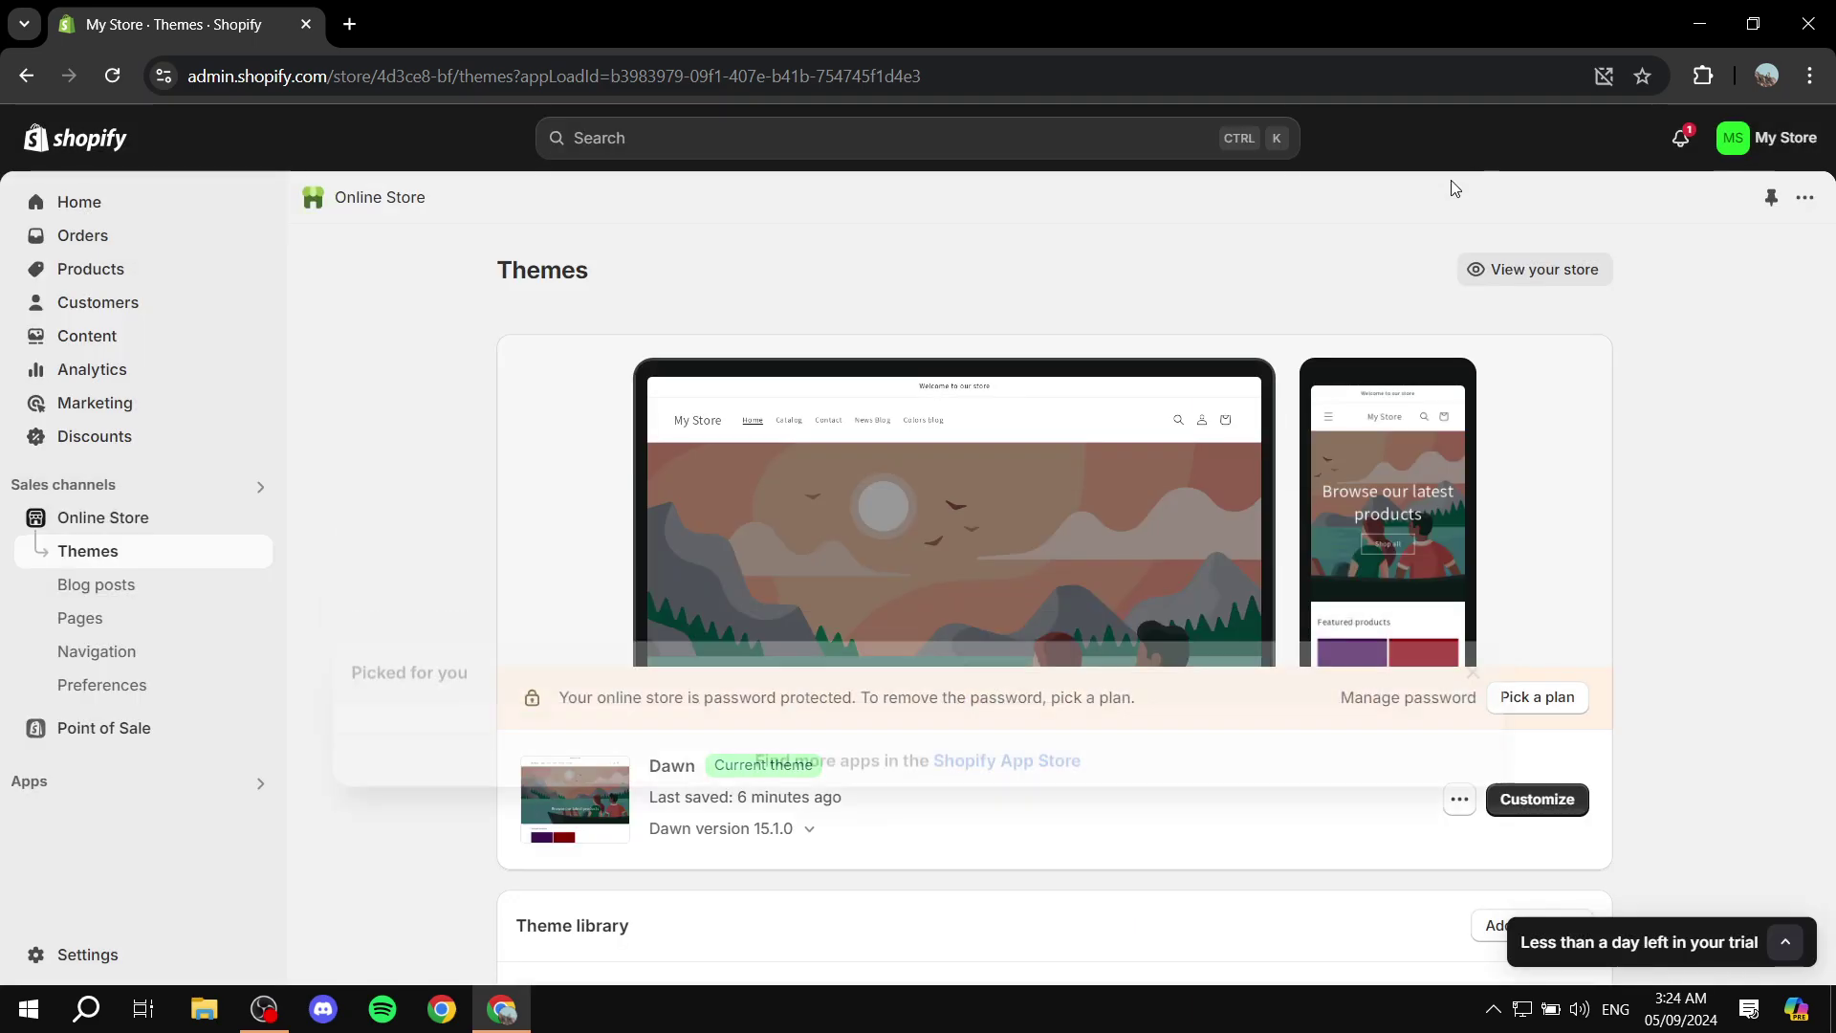
left_click(178, 794)
left_click(756, 229)
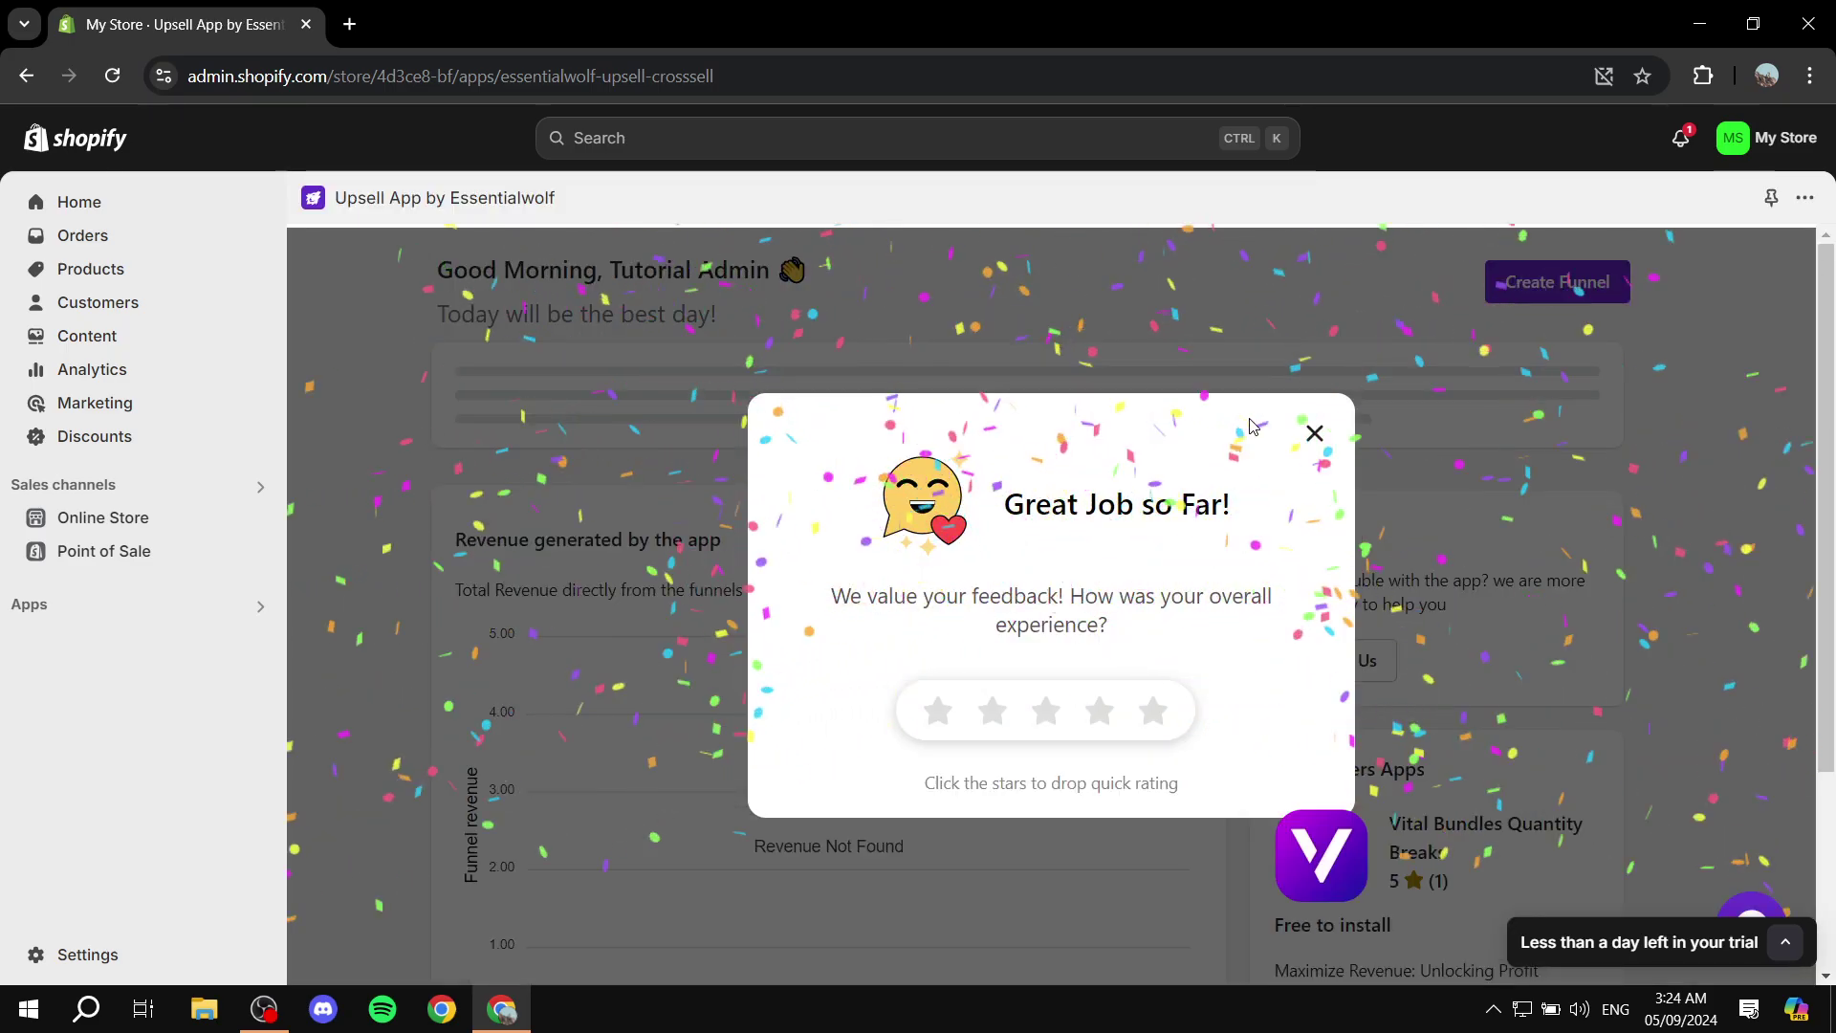
left_click(1315, 433)
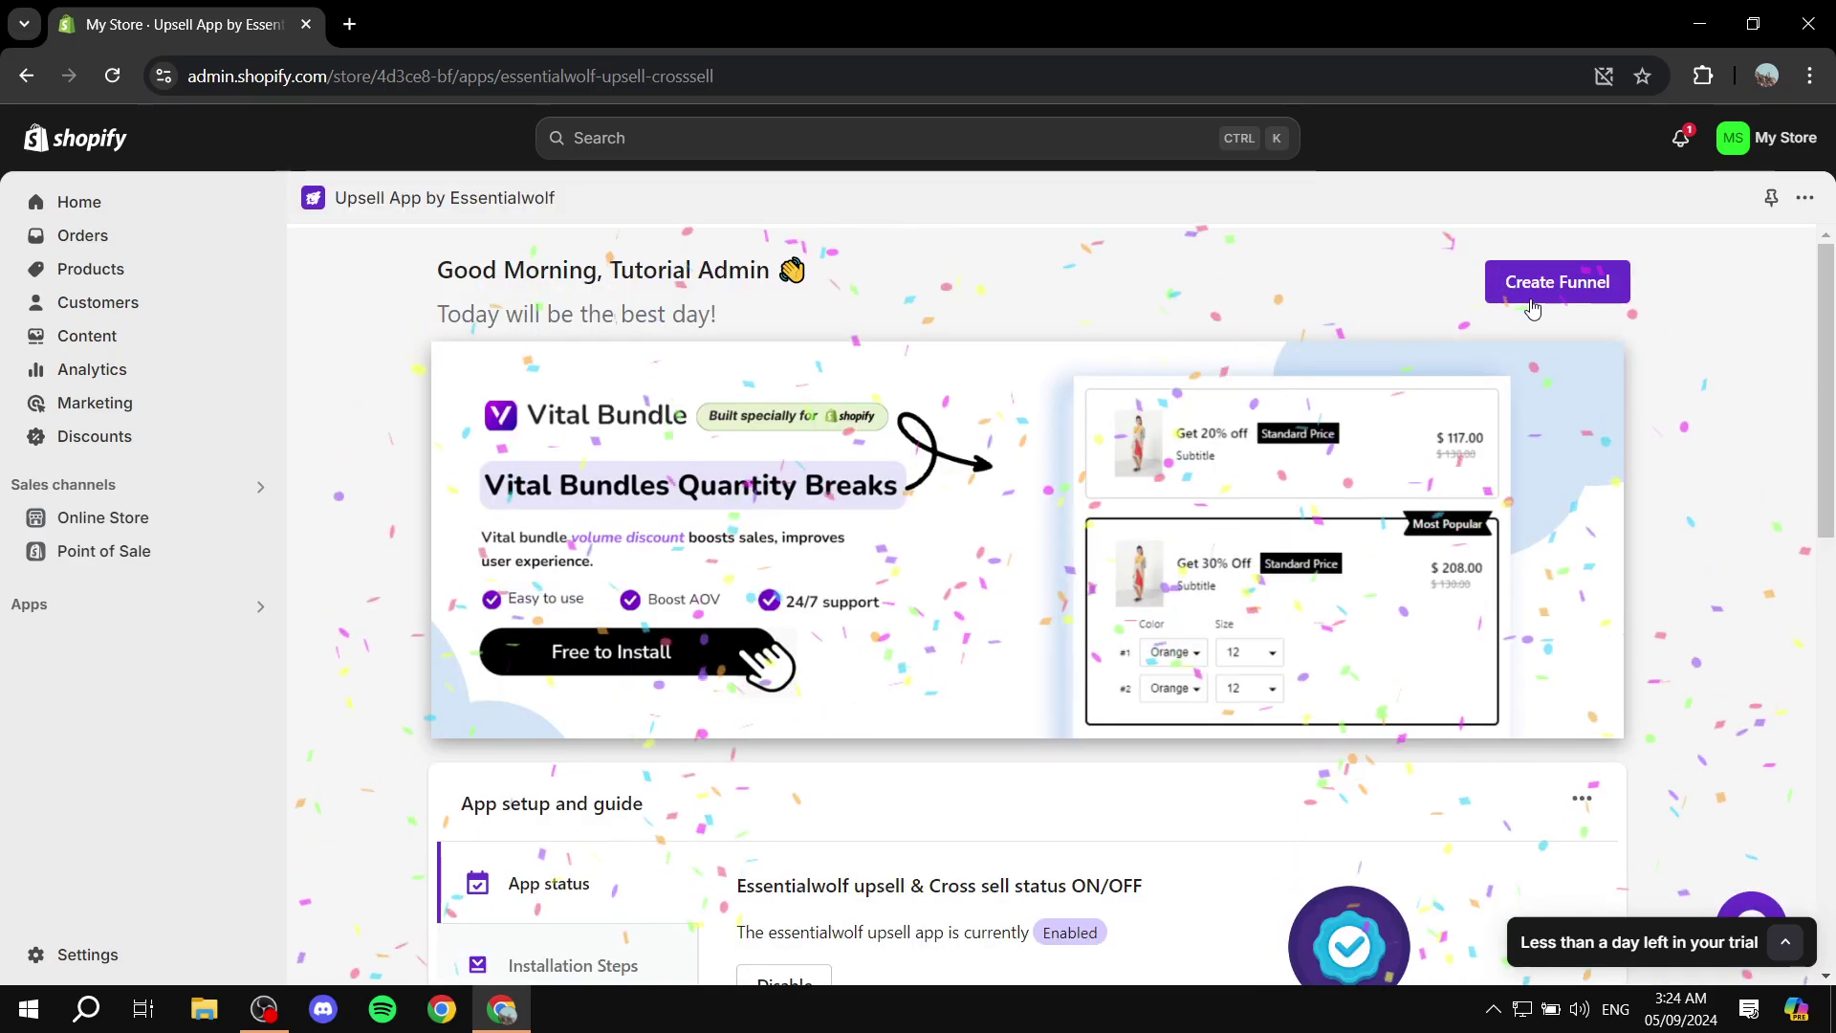
Create a new funnel targeted at the Product Page.
left_click(1557, 281)
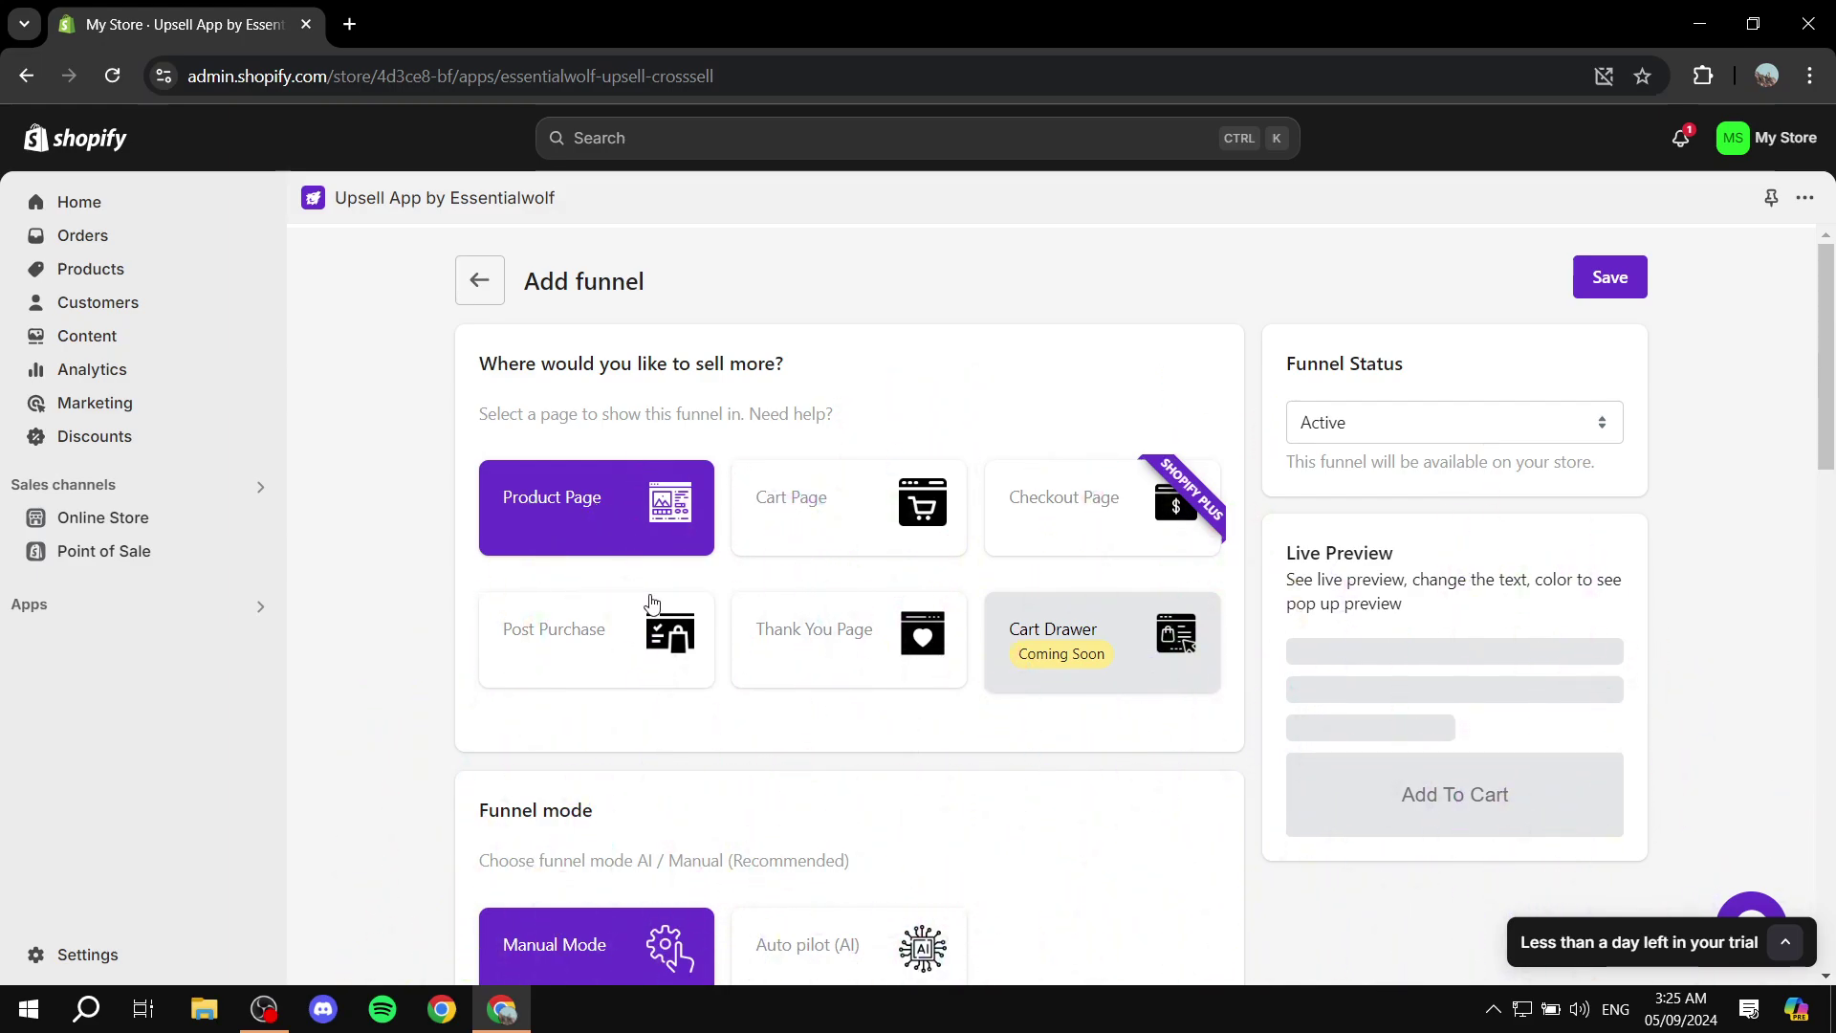
left_click(876, 504)
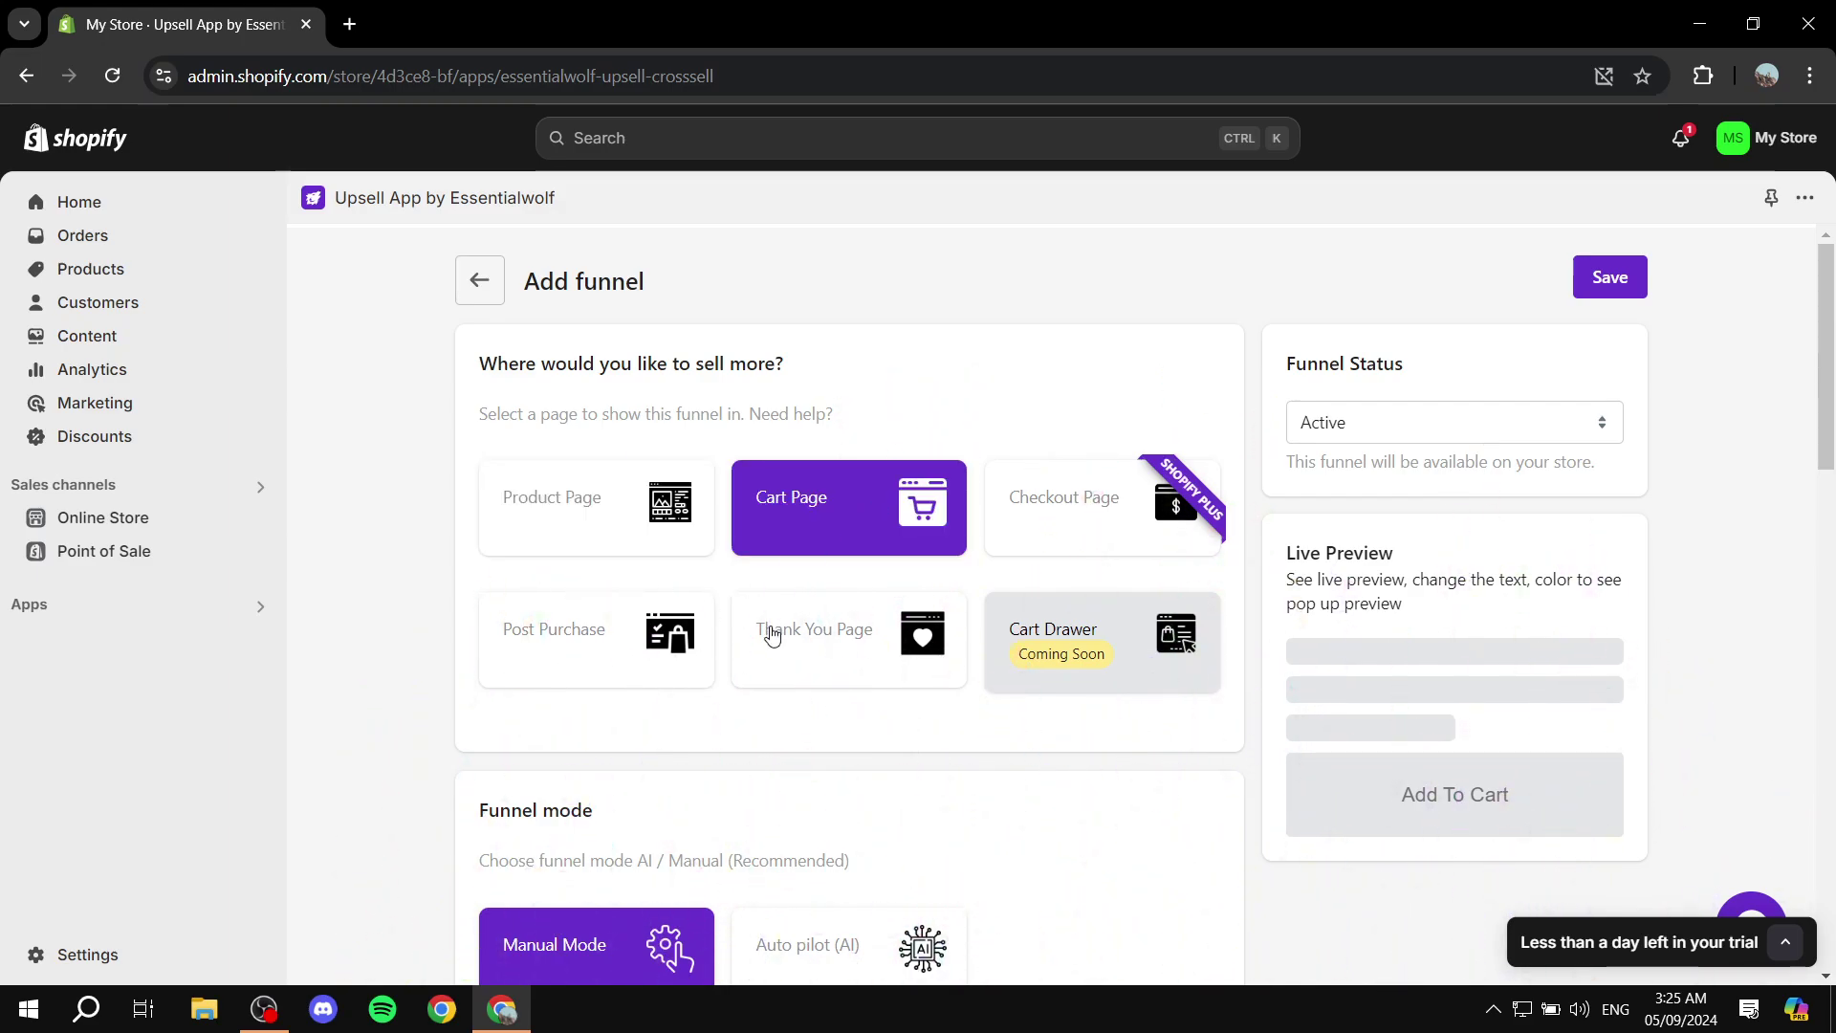
left_click(628, 507)
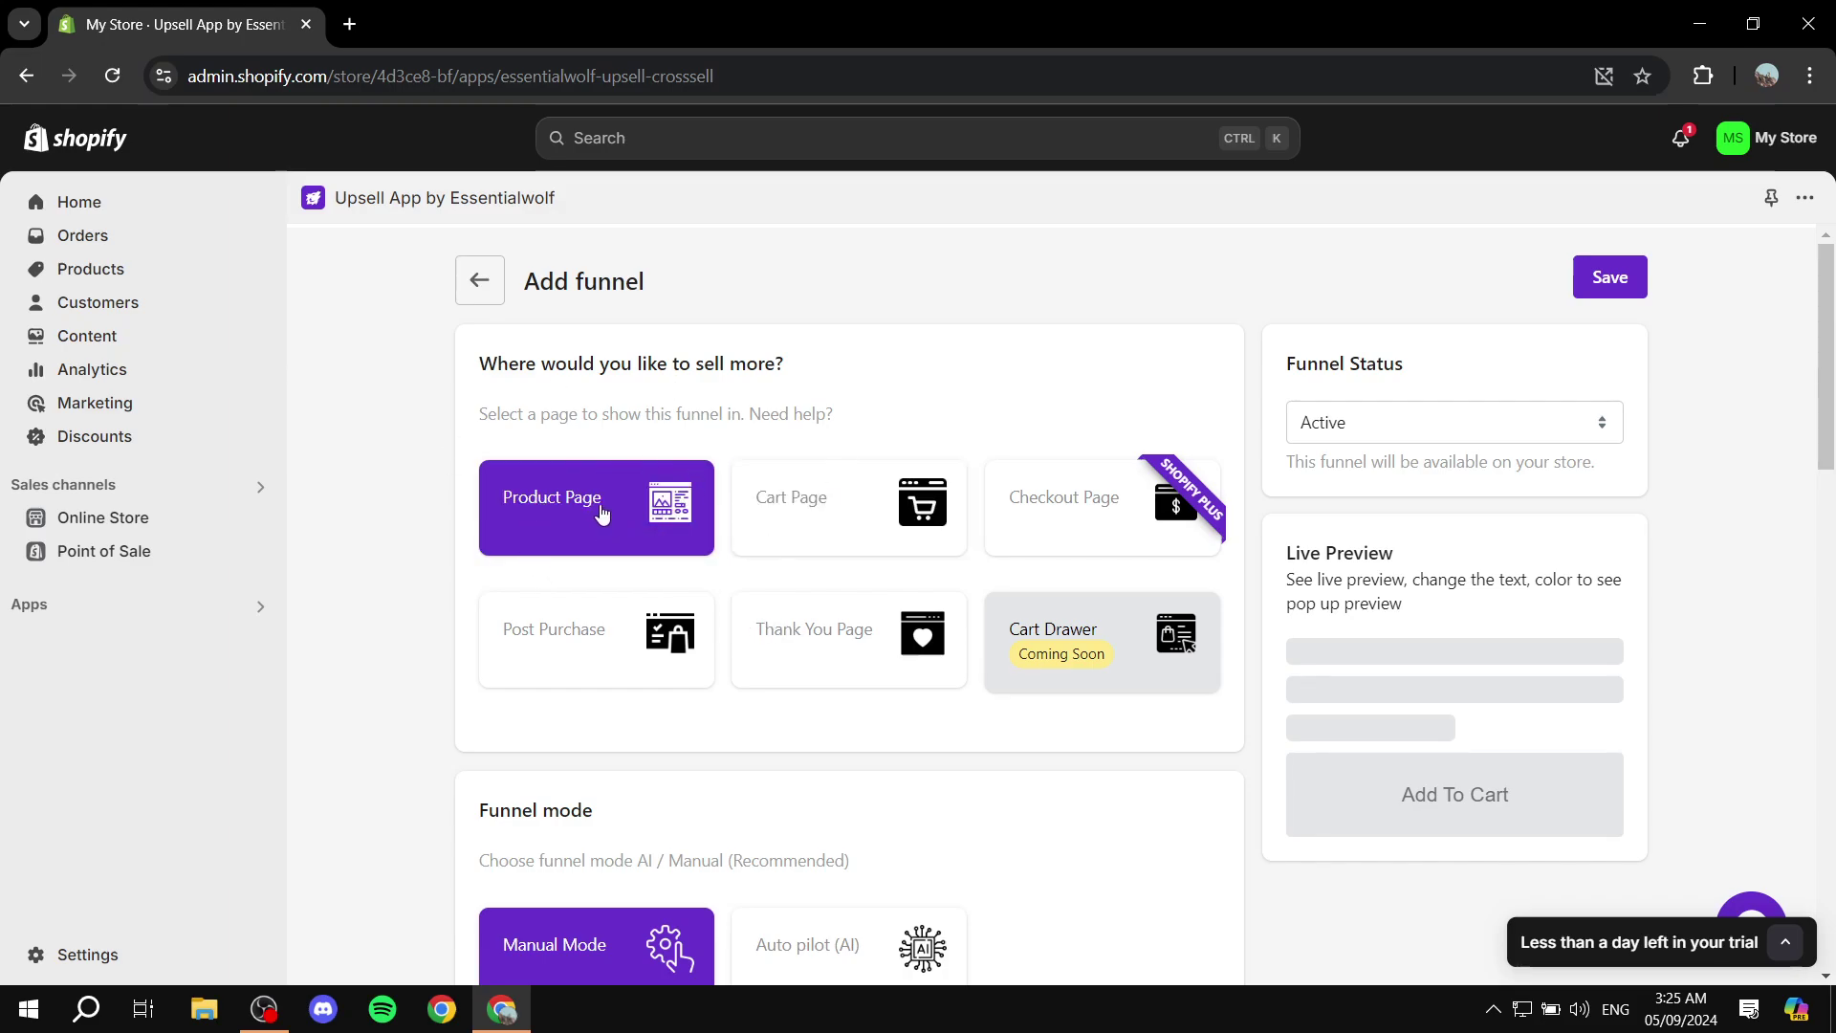
Fill in the funnel's Name and Title with 'Test'.
scroll(607, 508, "down", 3)
scroll(629, 742, "down", 4)
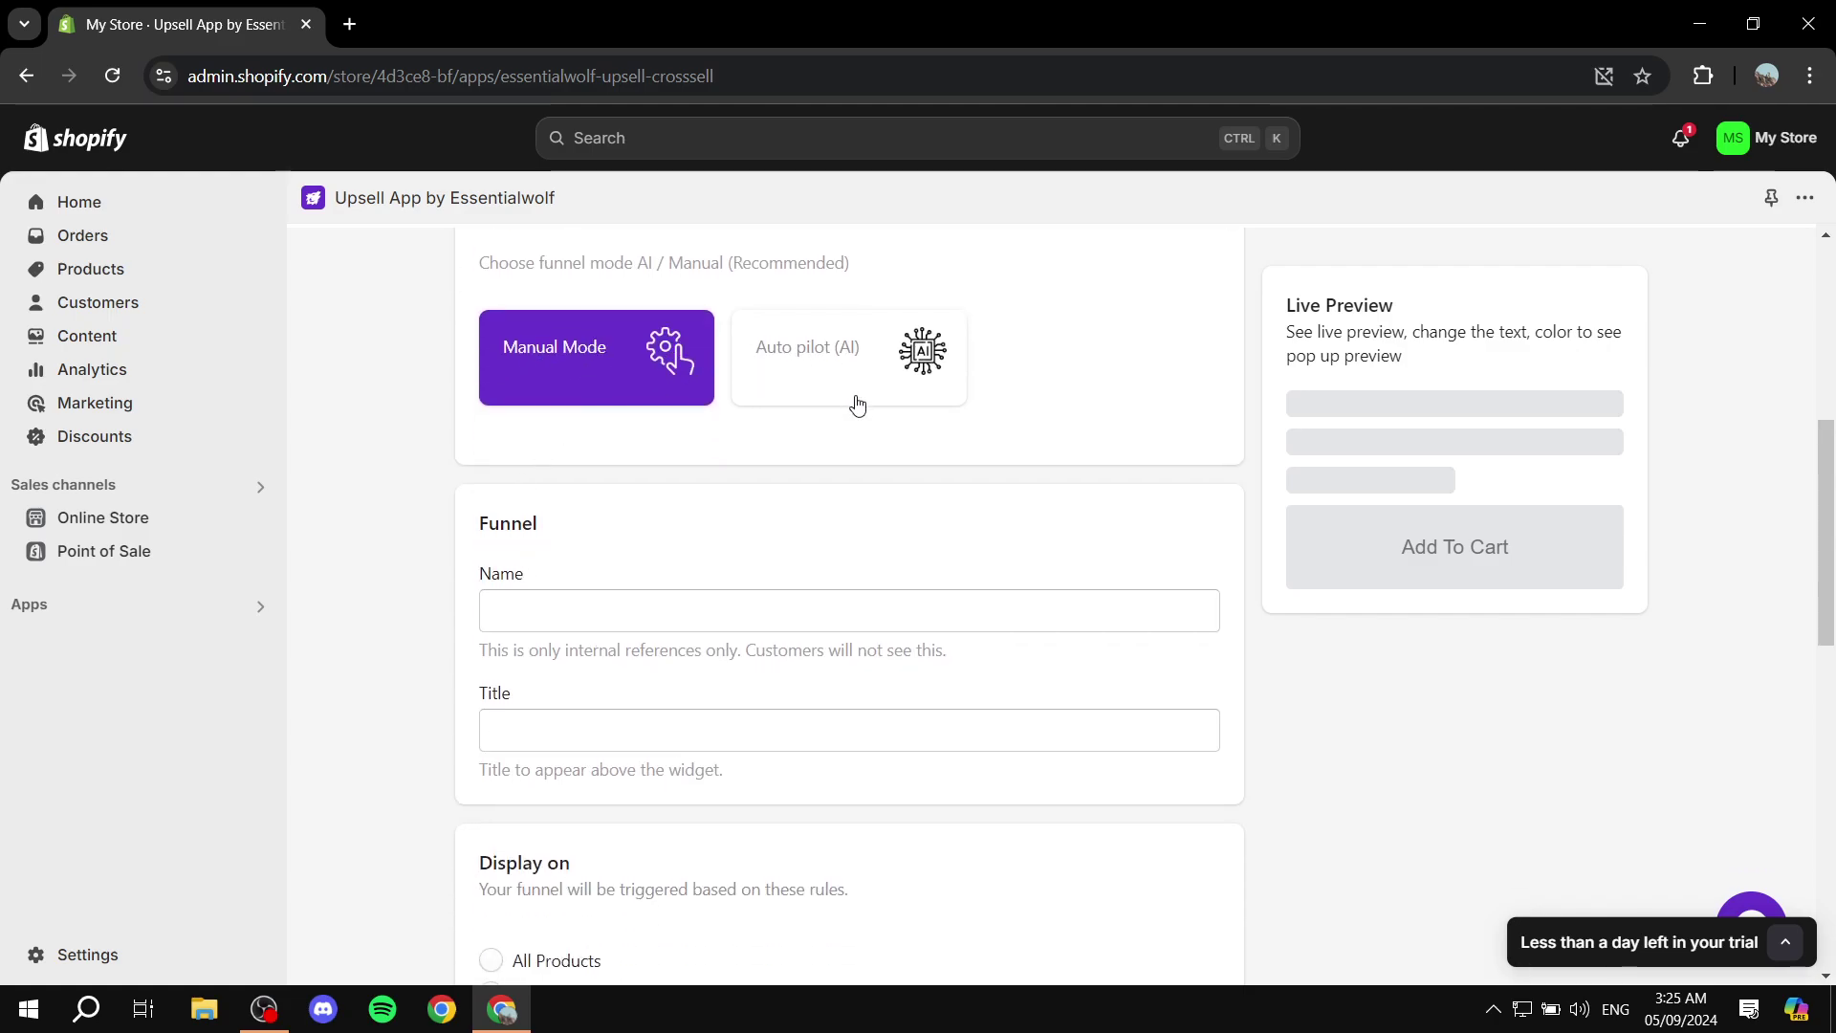
left_click(701, 604)
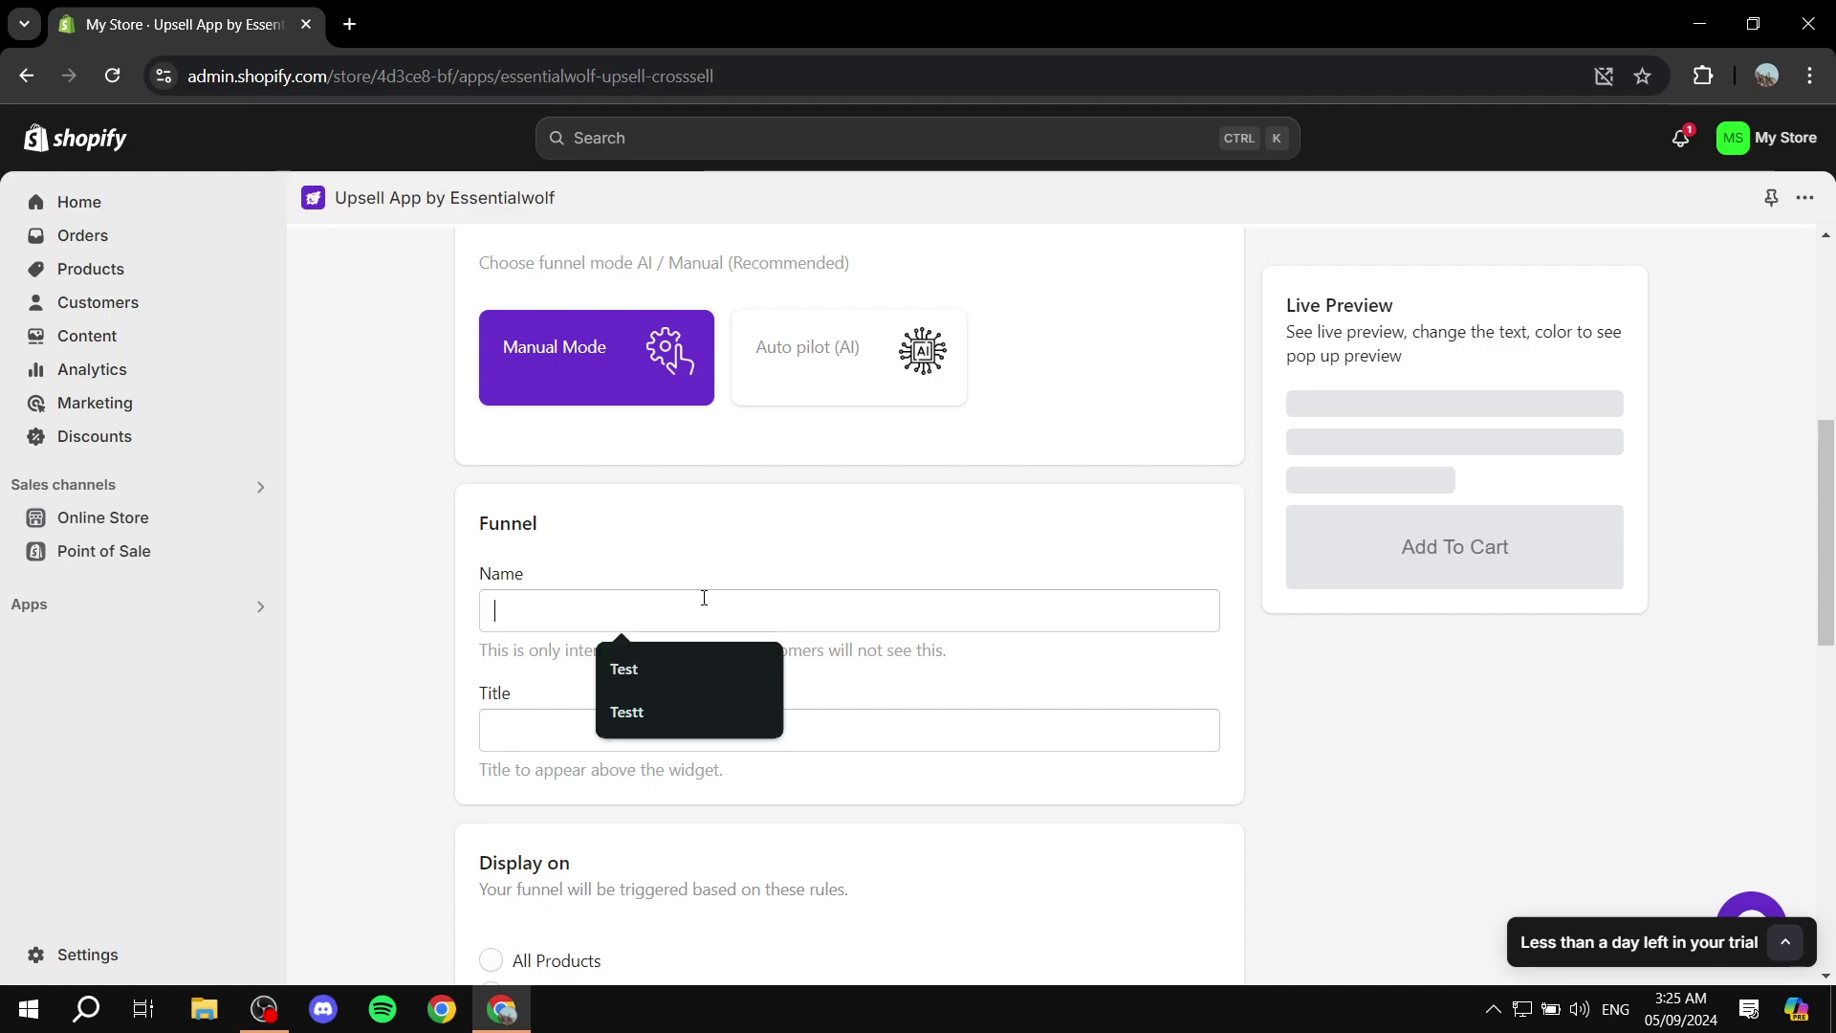
left_click(674, 660)
left_click(701, 729)
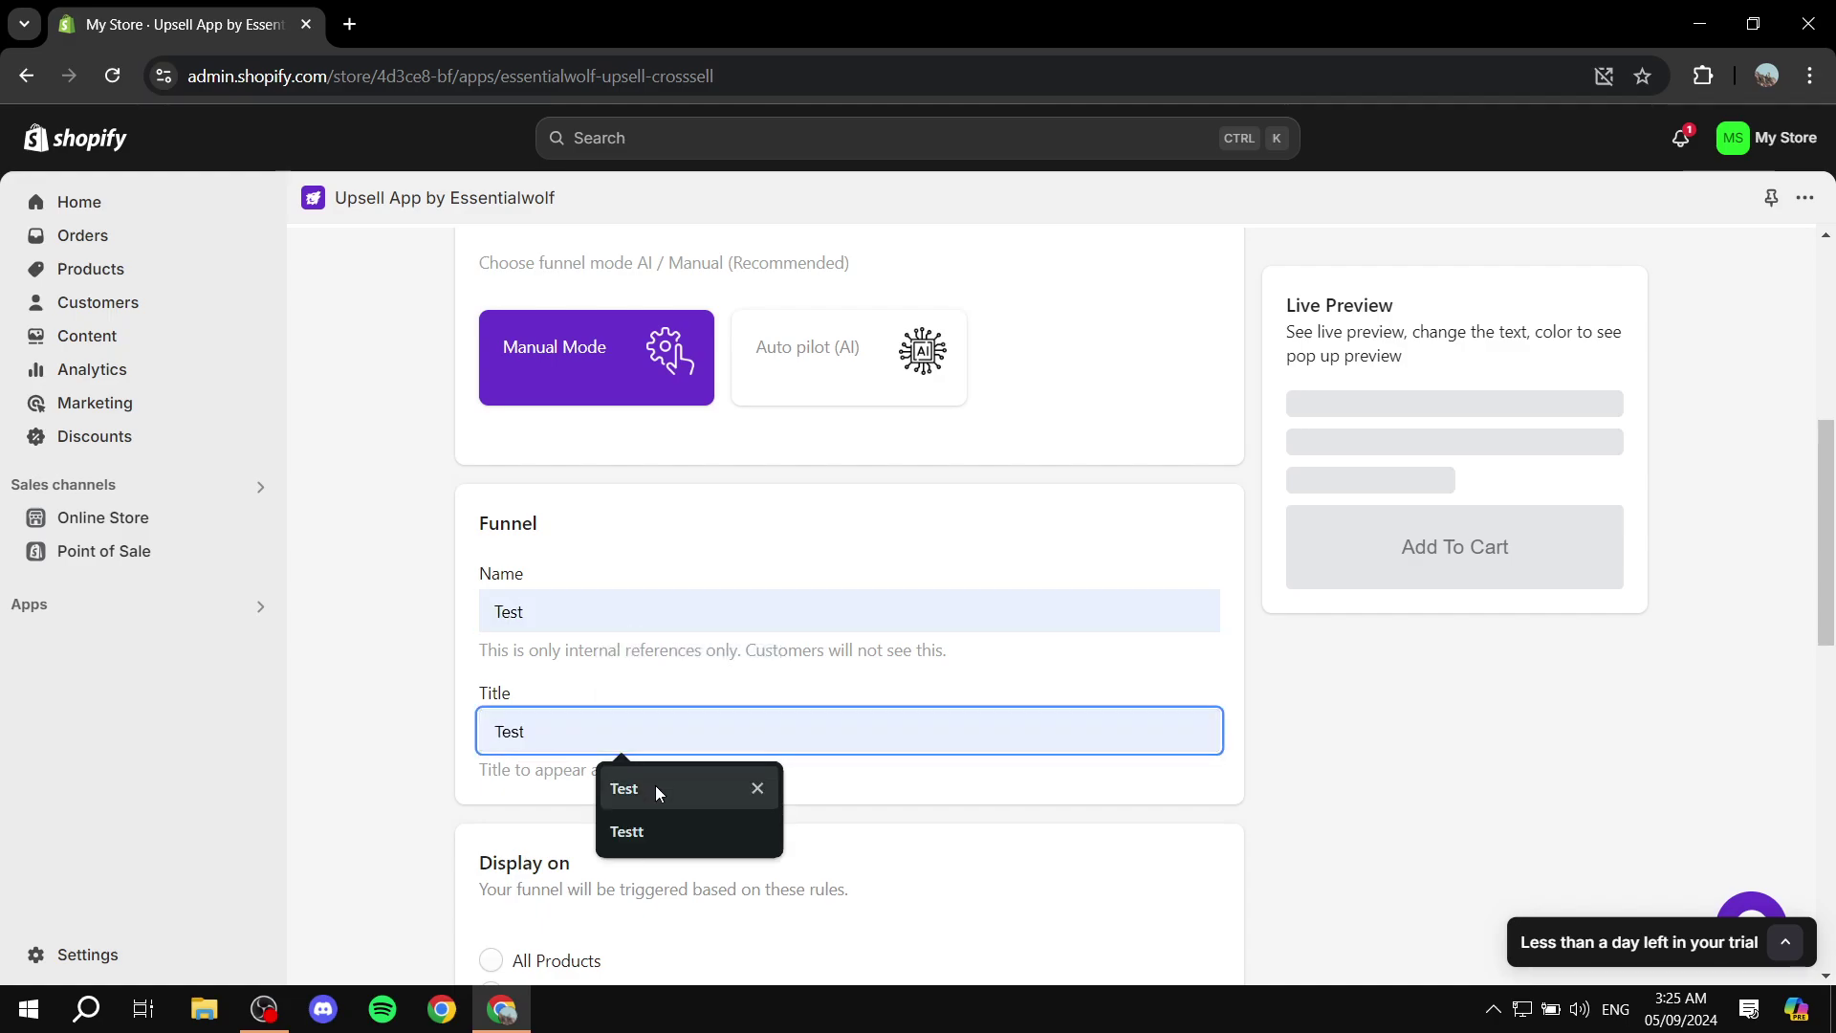
left_click(656, 787)
scroll(718, 631, "down", 3)
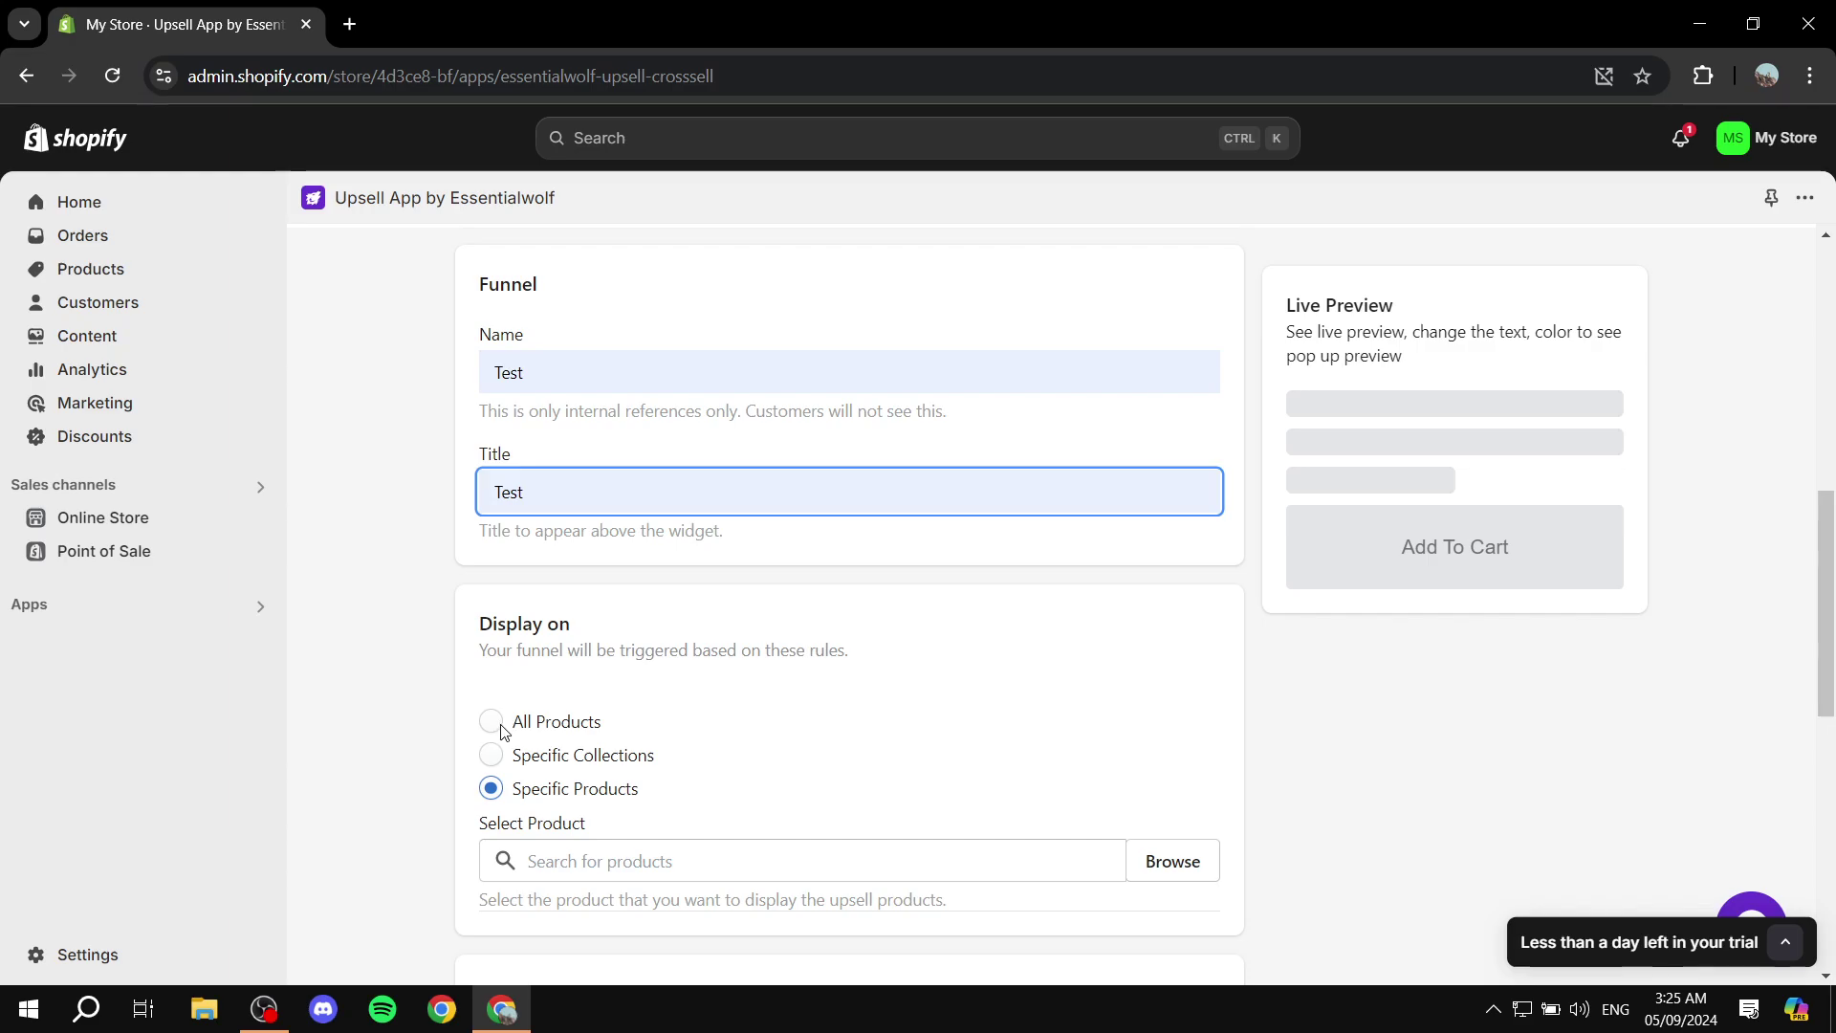
scroll(517, 653, "down", 1)
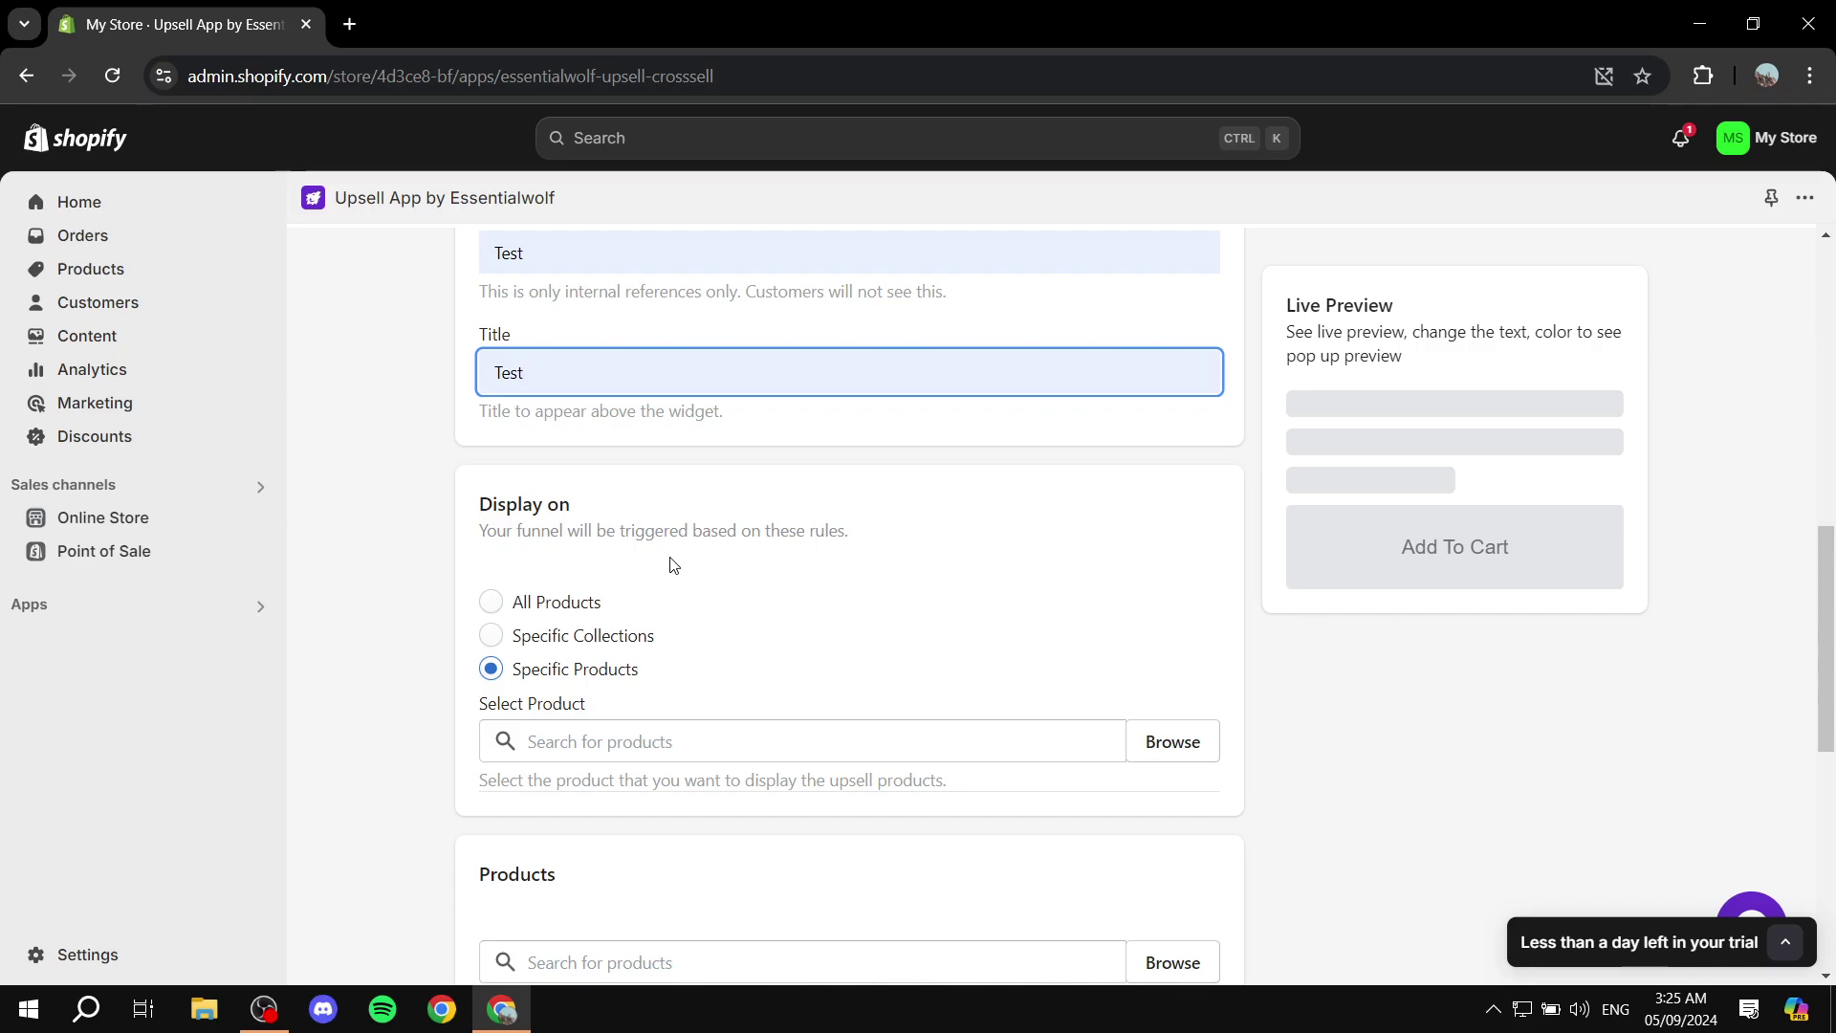
Trigger the funnel on All Products and add Purple and Red as recommendations.
left_click(492, 601)
scroll(680, 641, "down", 3)
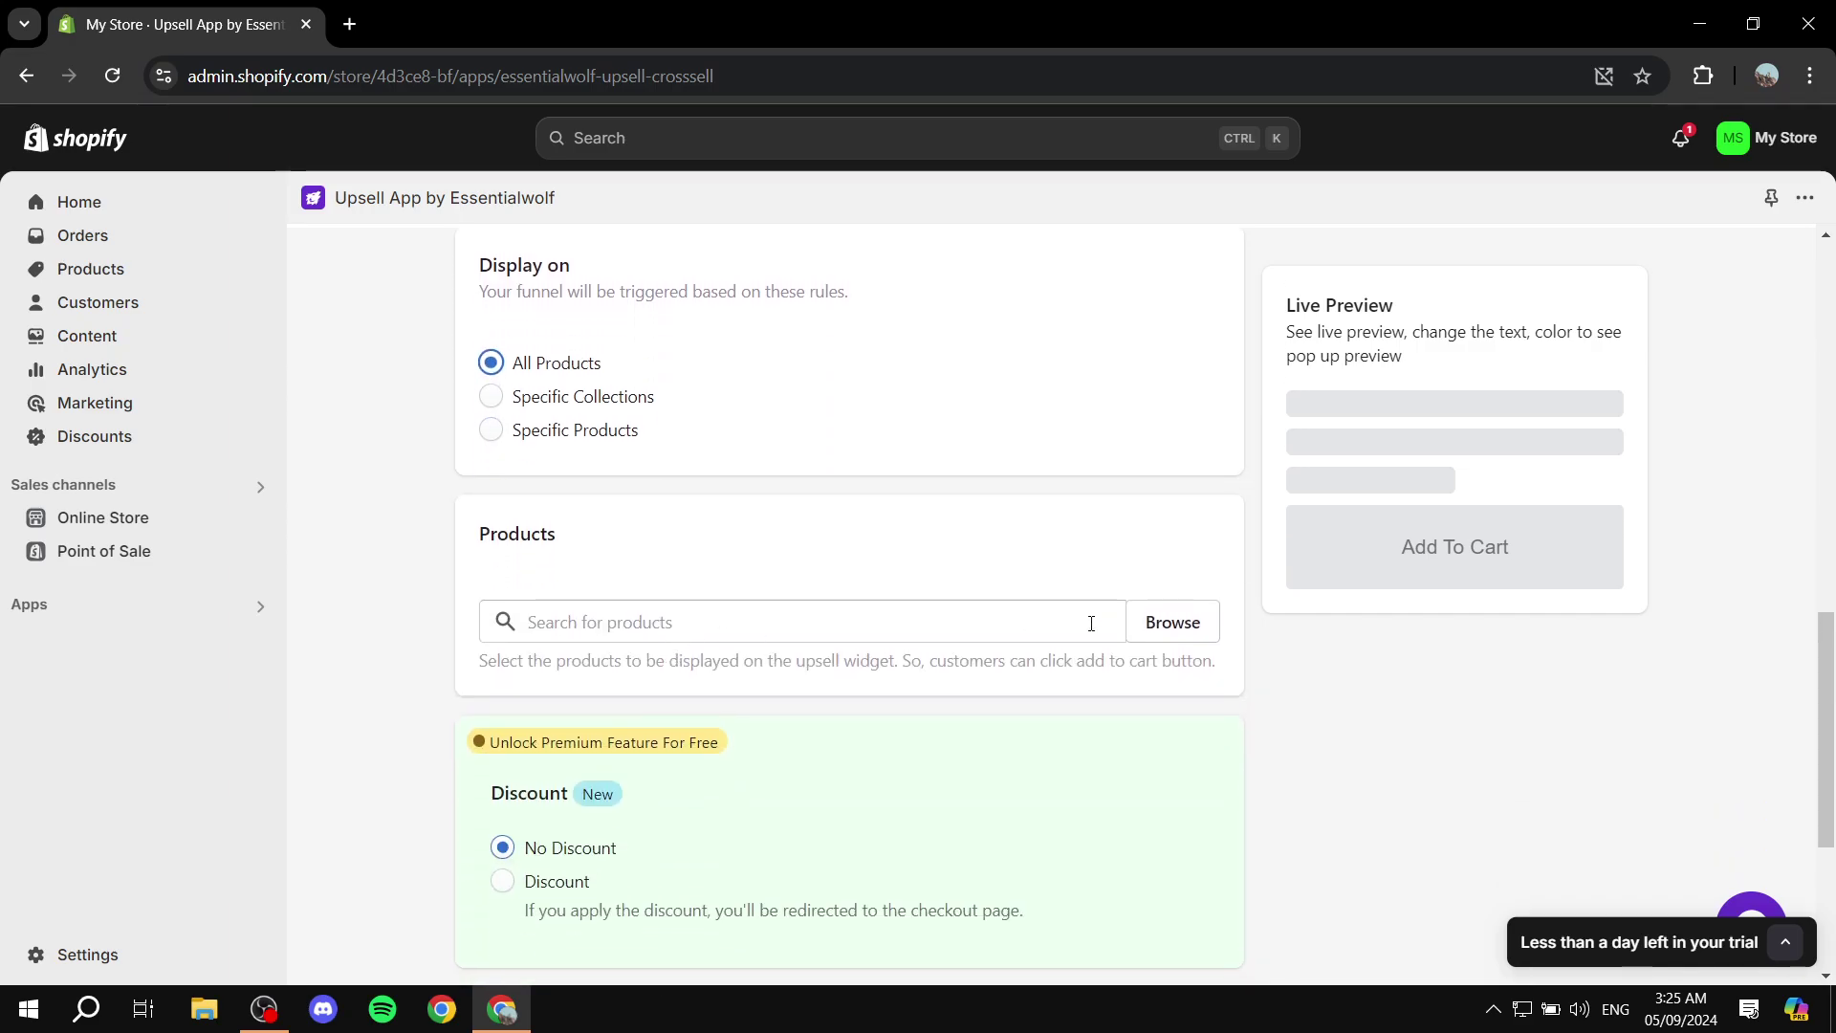
left_click(1169, 623)
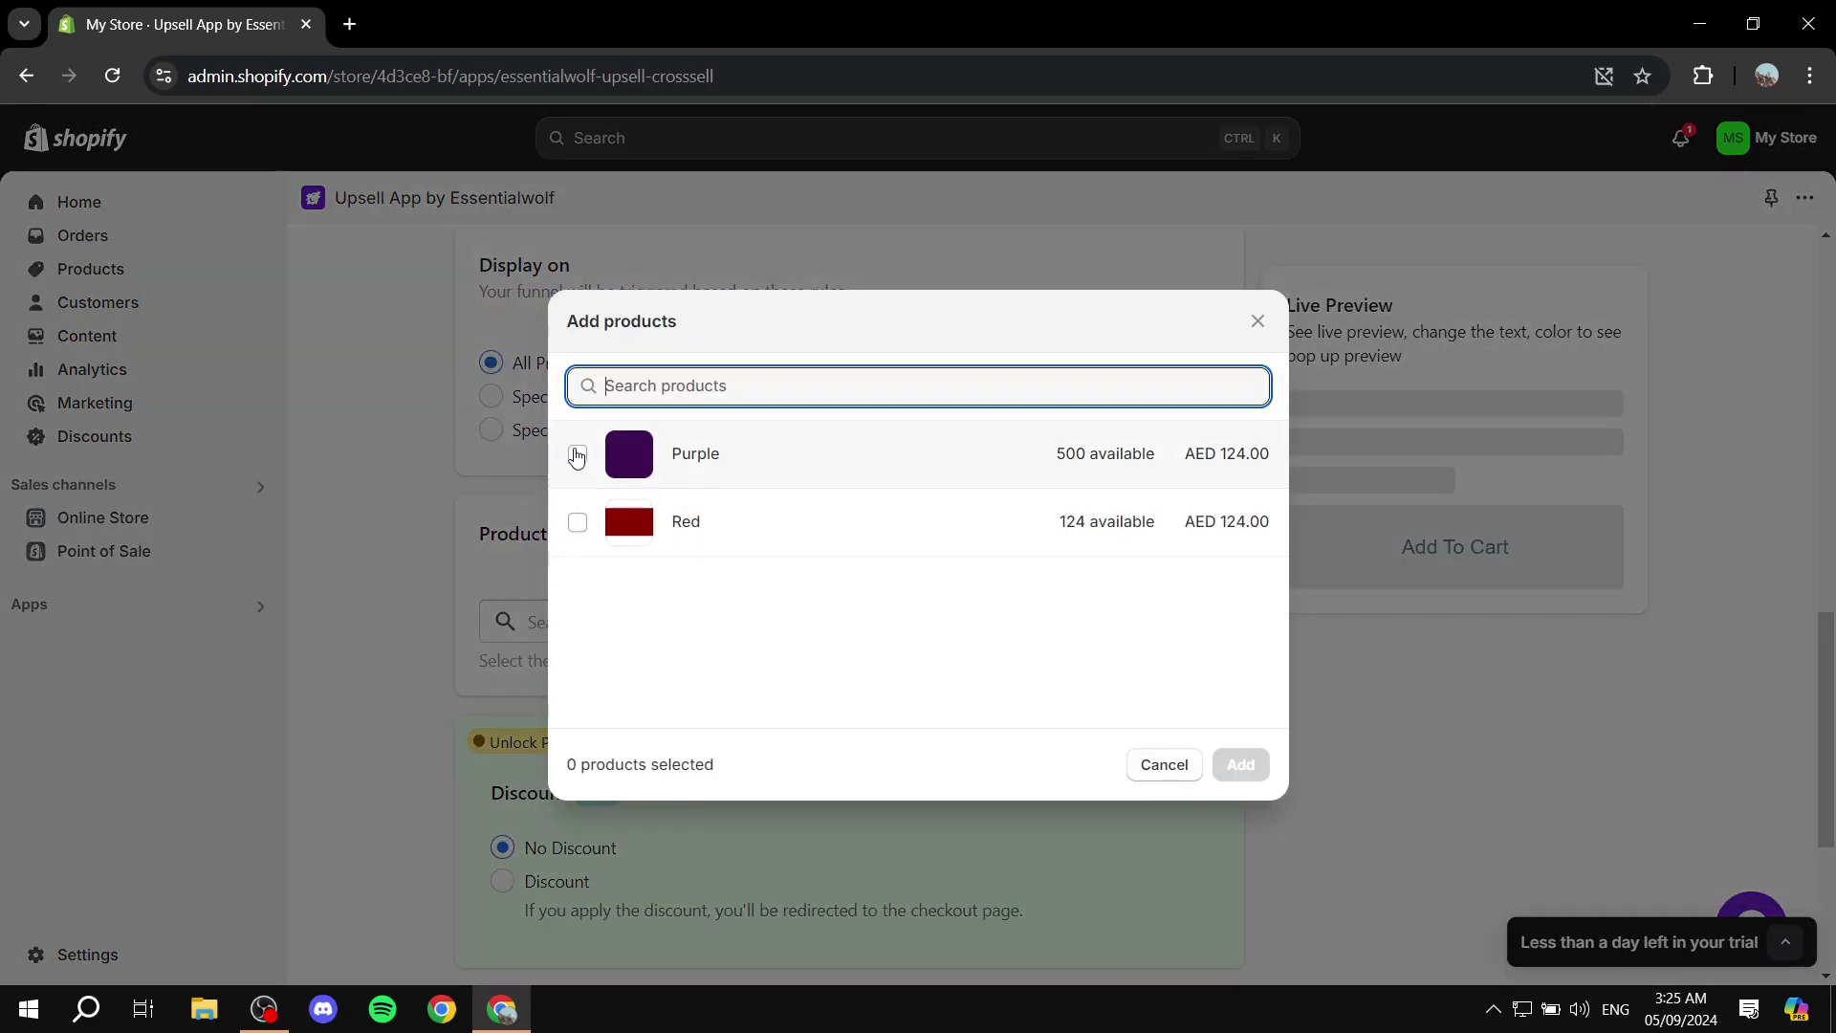
left_click(576, 454)
left_click(578, 524)
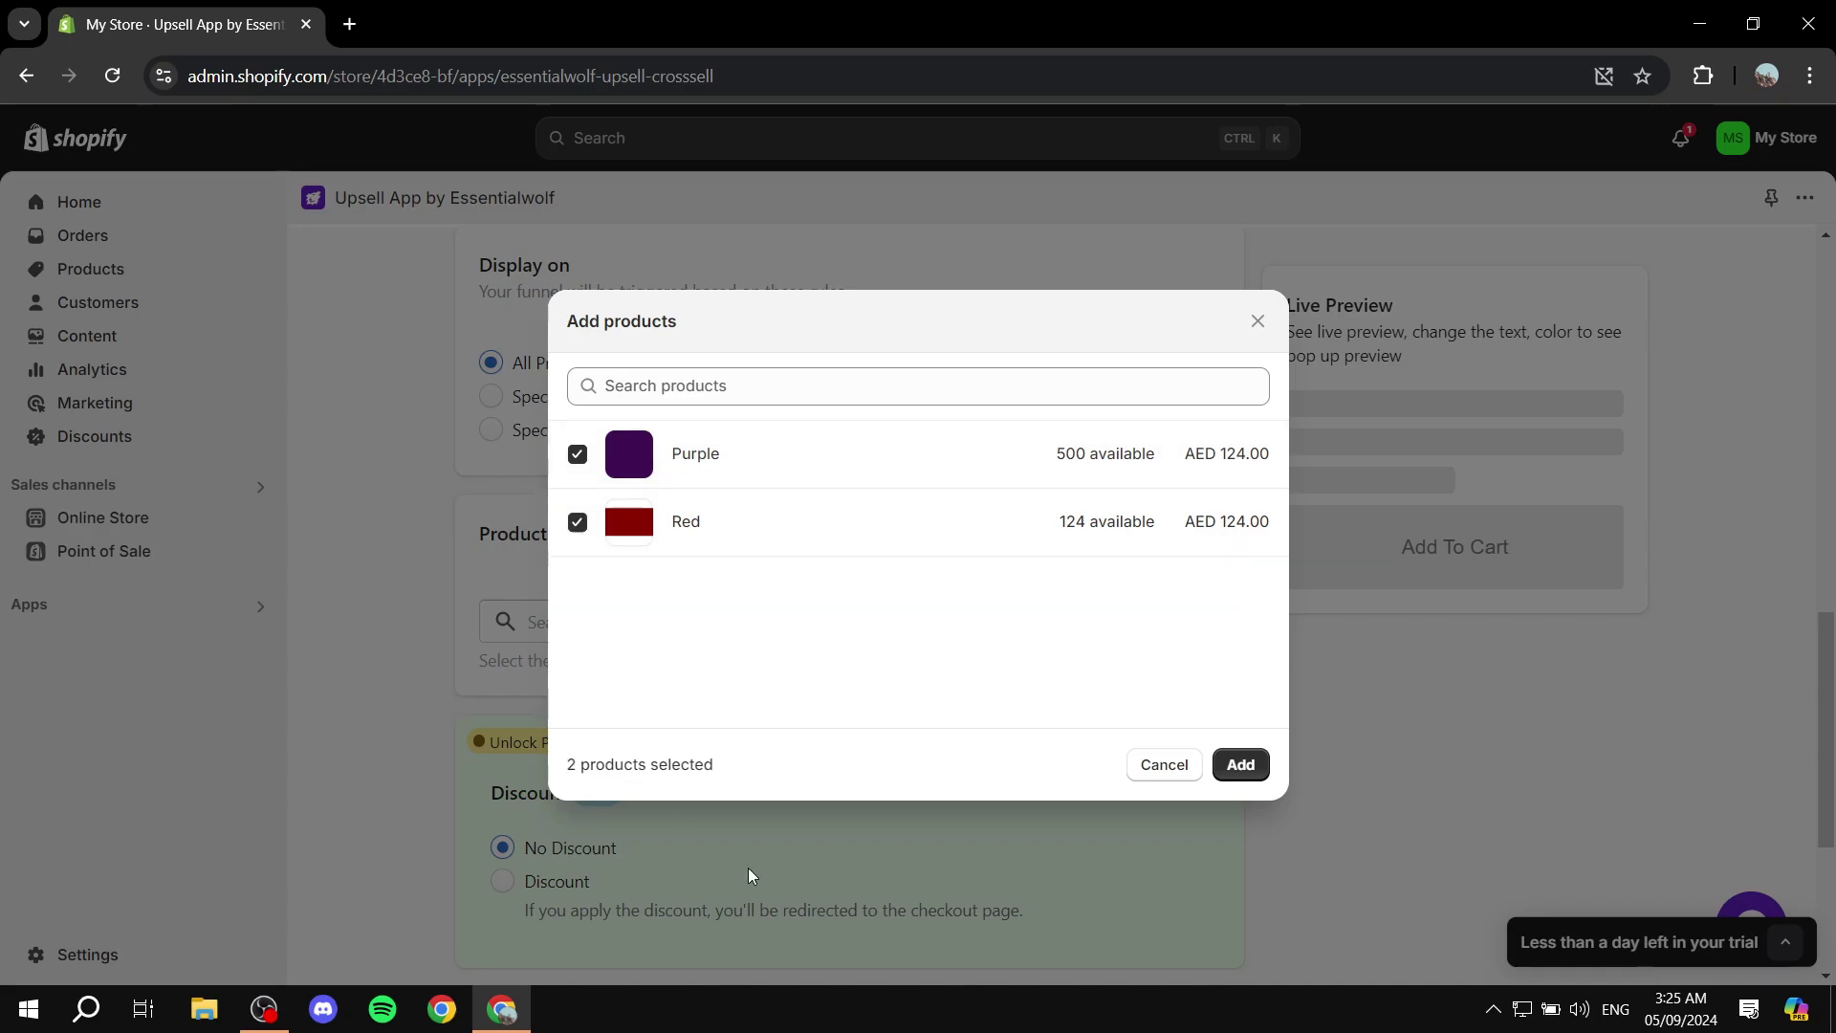
left_click(1241, 764)
Set the preview variant to Default Title for both Purple and Red.
left_click(1471, 698)
left_click(1444, 763)
left_click(1641, 669)
left_click(1435, 701)
left_click(1443, 762)
scroll(1514, 623, "up", 10)
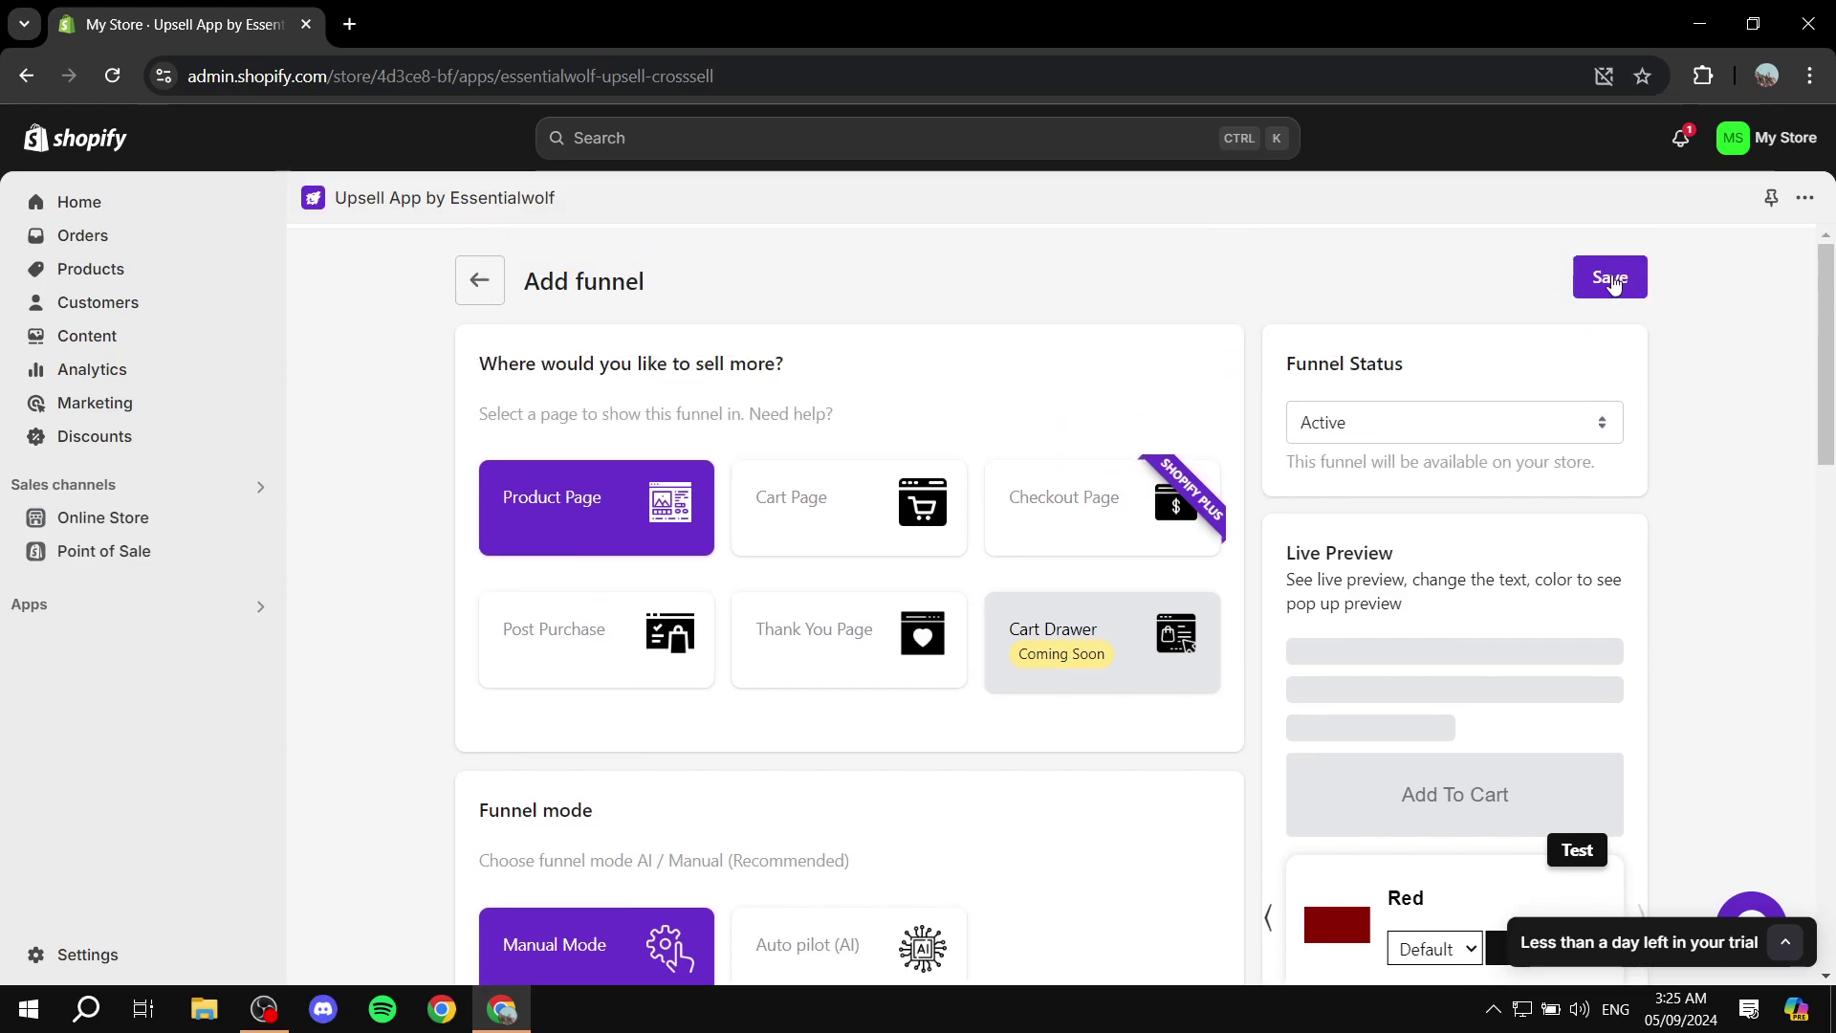
Save the Test funnel and view the Purple product page on the storefront.
left_click(1611, 280)
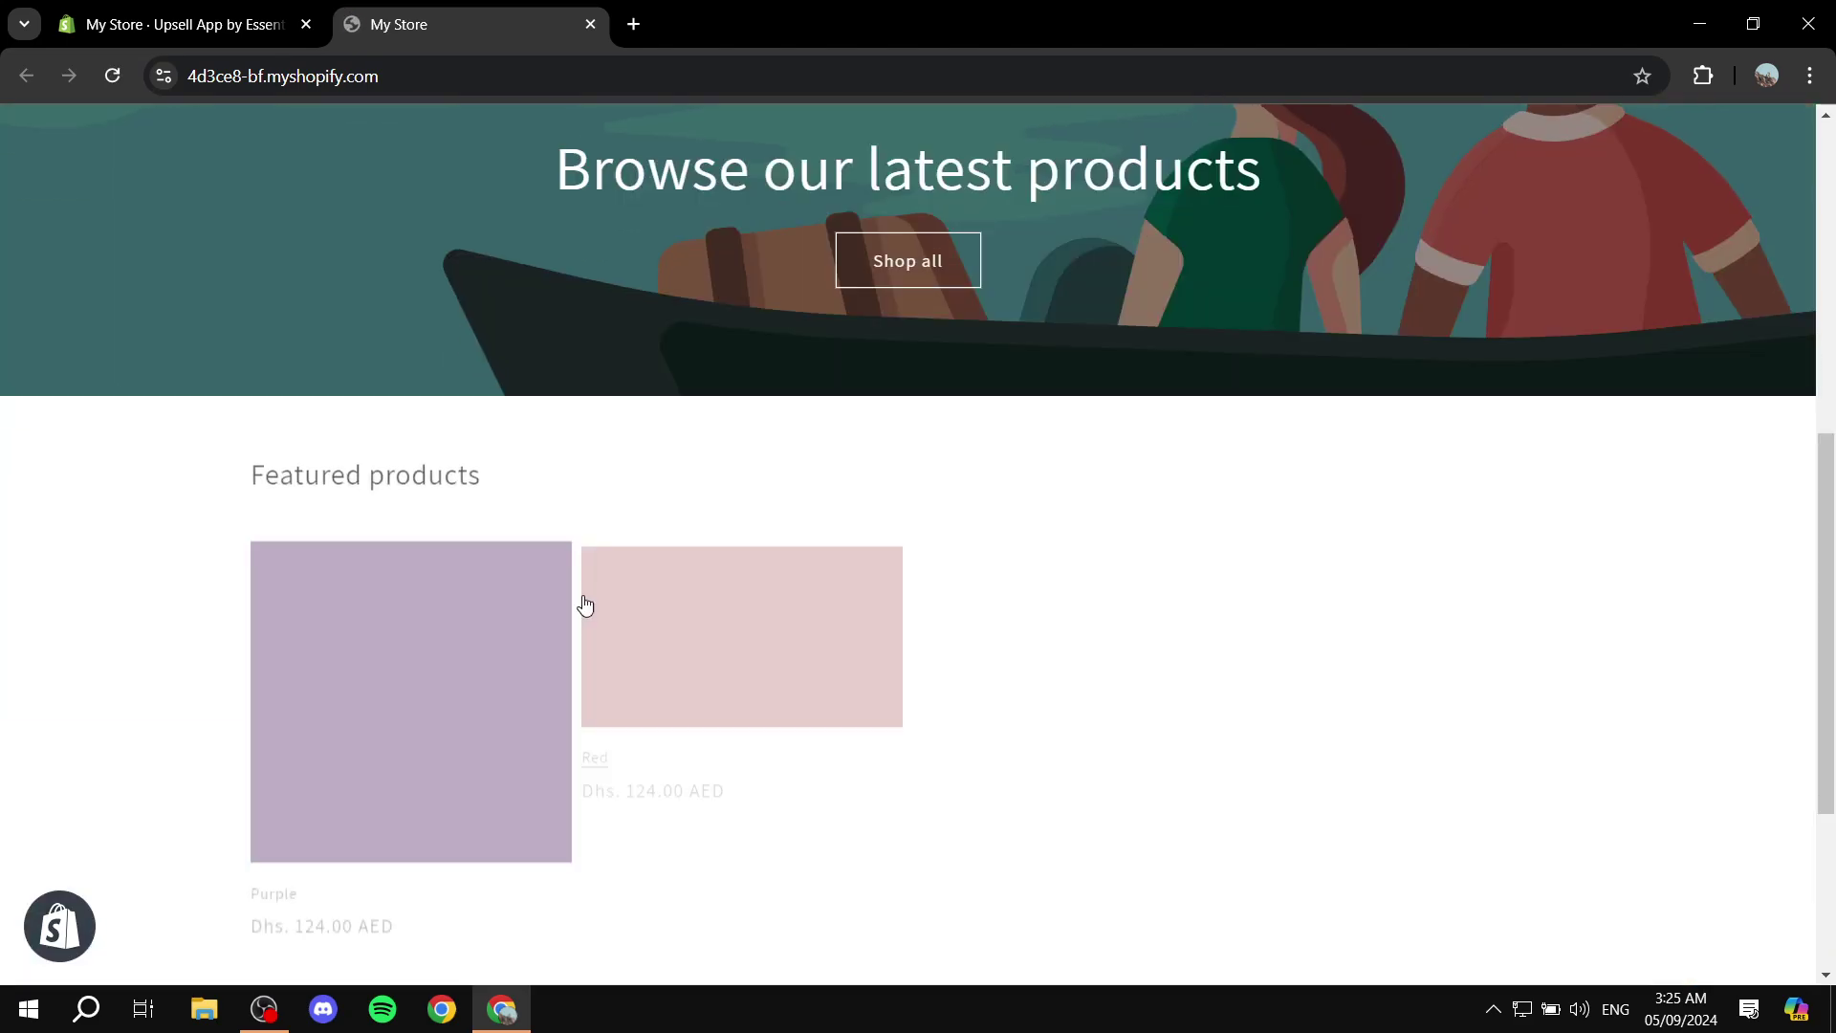
left_click(409, 670)
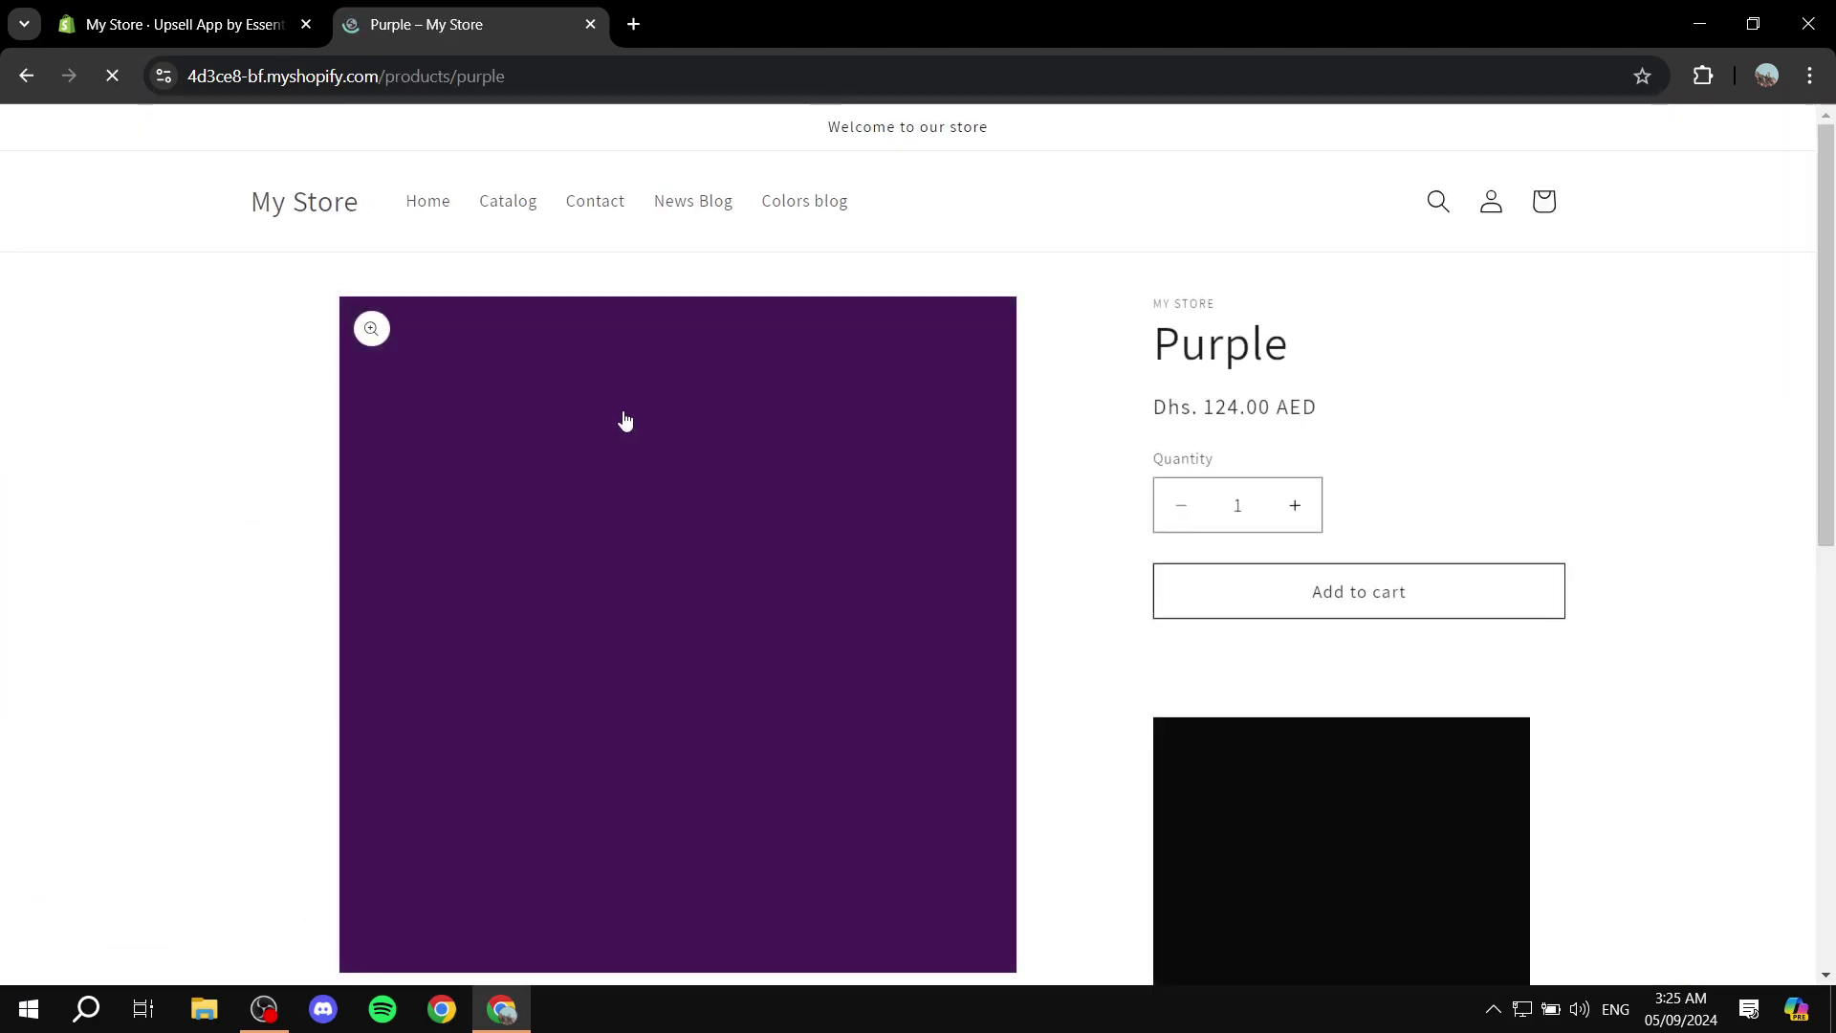